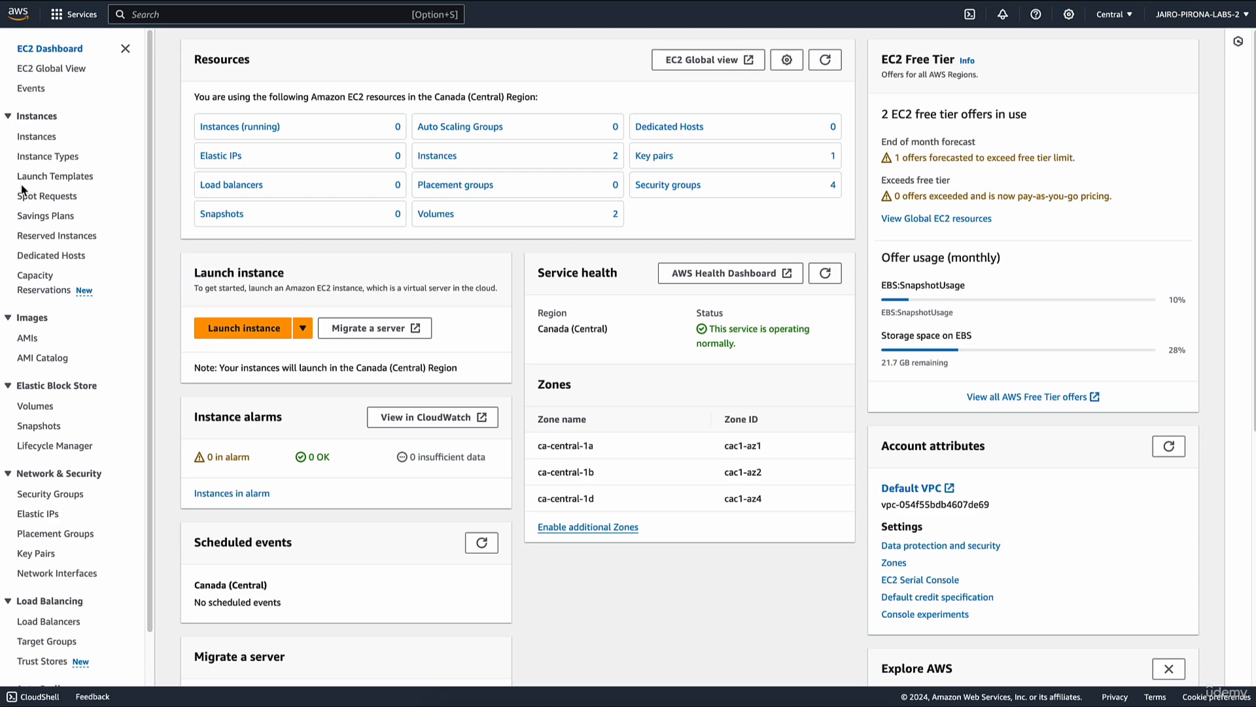
- Start a new EC2 launch template named ASG-Template and enable the Auto Scaling guidance
{"action": "left_click", "coordinate": [68, 185]}
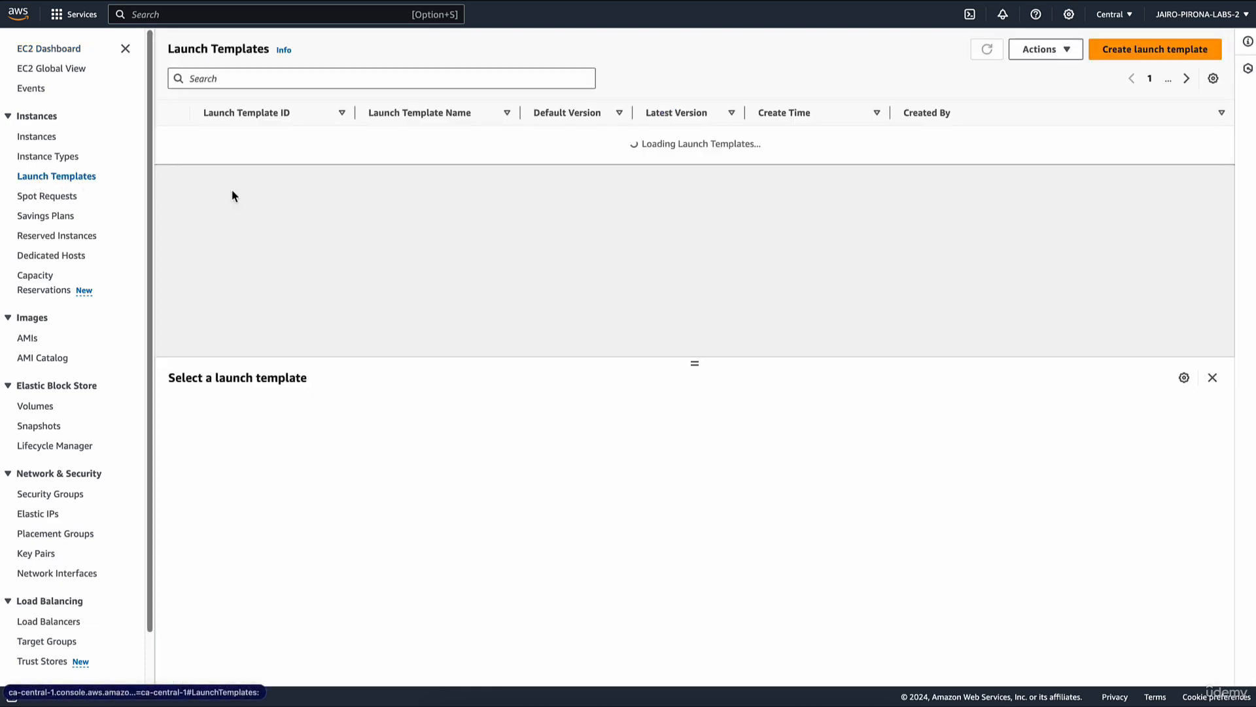
{"action": "left_click", "coordinate": [901, 304]}
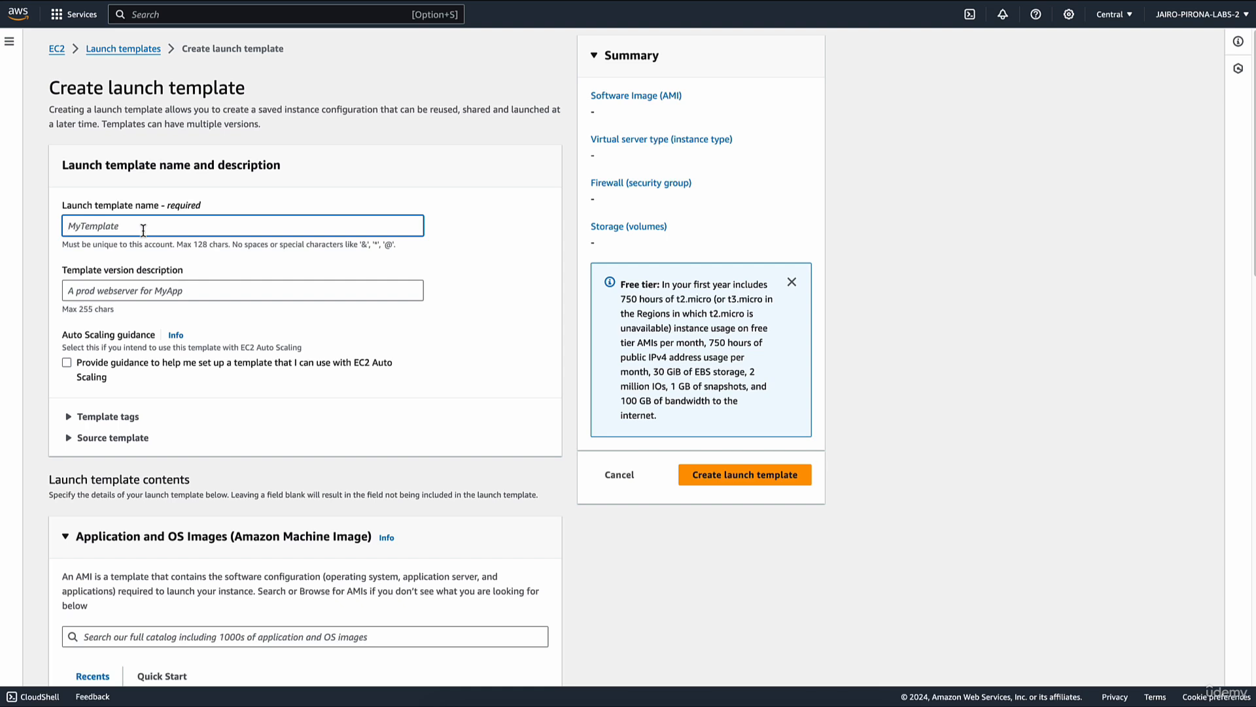
{"action": "type", "text": "ASG-Template"}
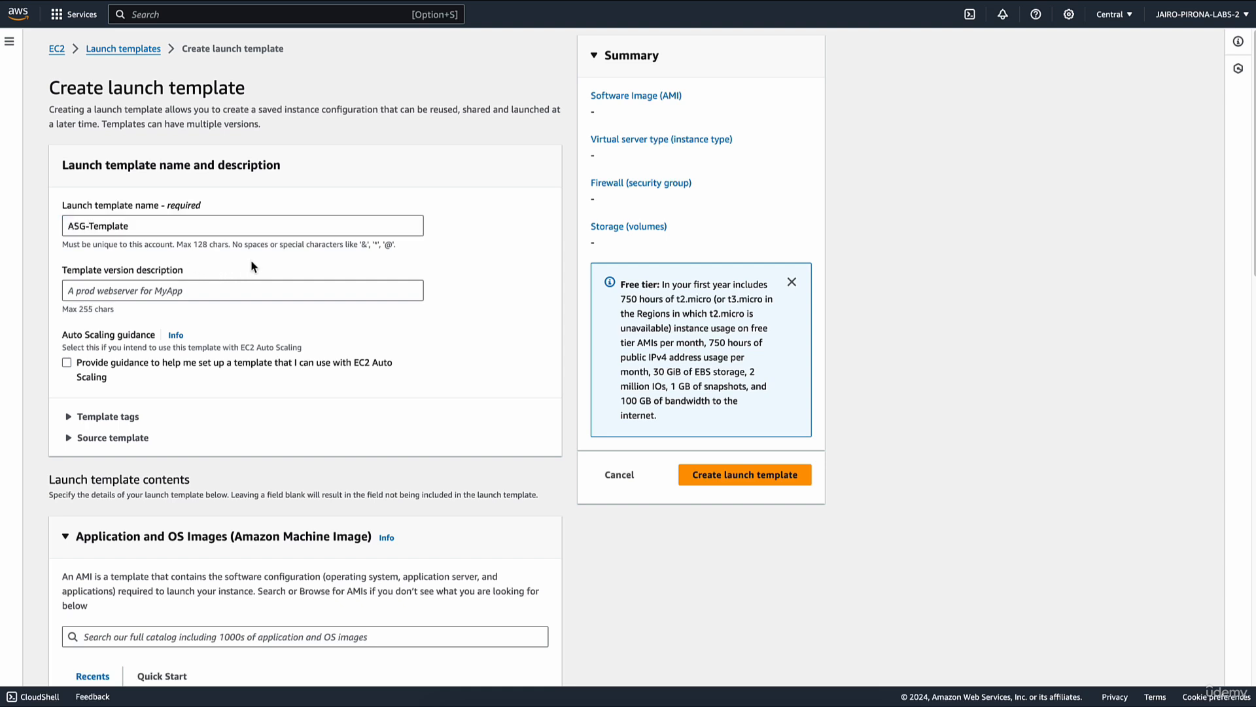
{"action": "left_click", "coordinate": [107, 294]}
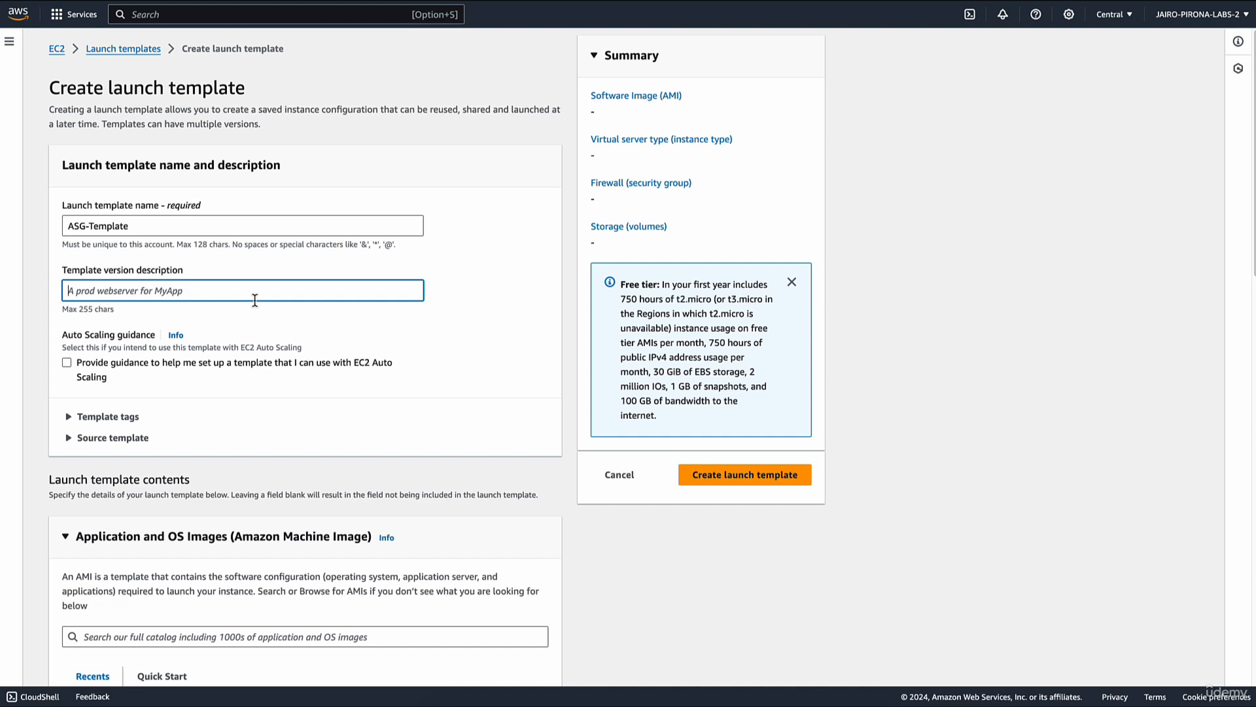
{"action": "left_click", "coordinate": [66, 363]}
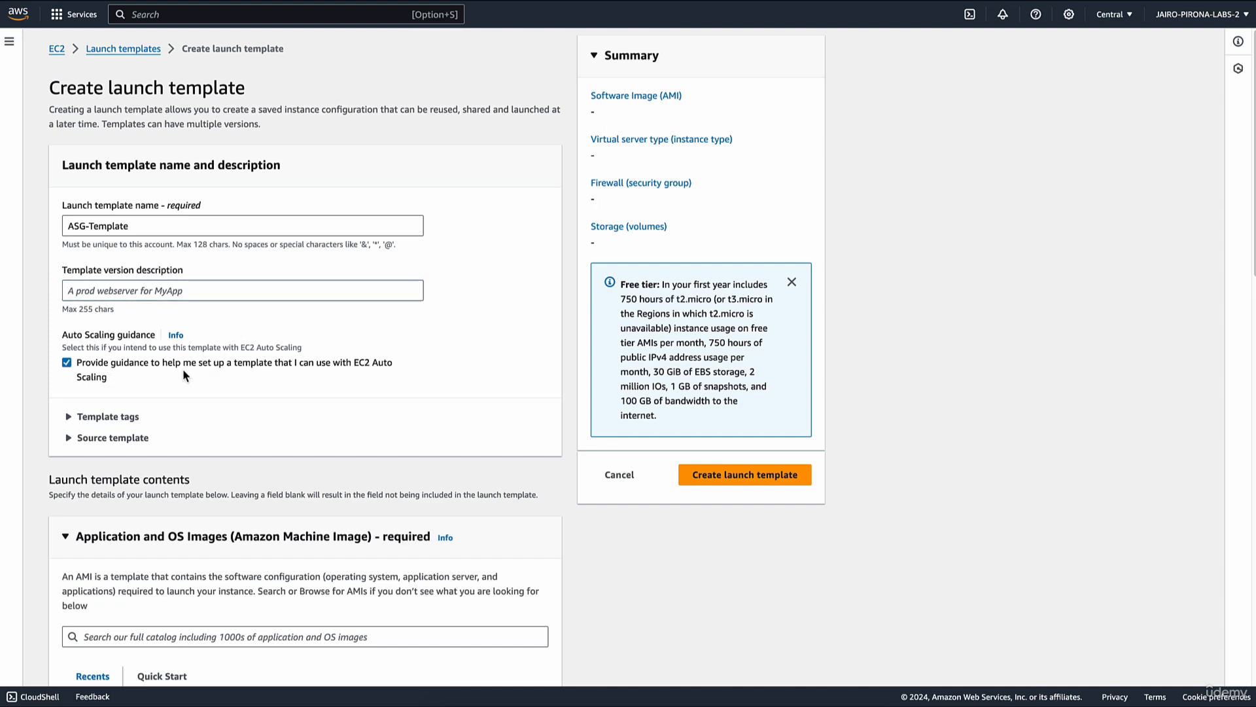
{"action": "scroll", "coordinate": [155, 454], "scroll_direction": "down", "scroll_amount": 1}
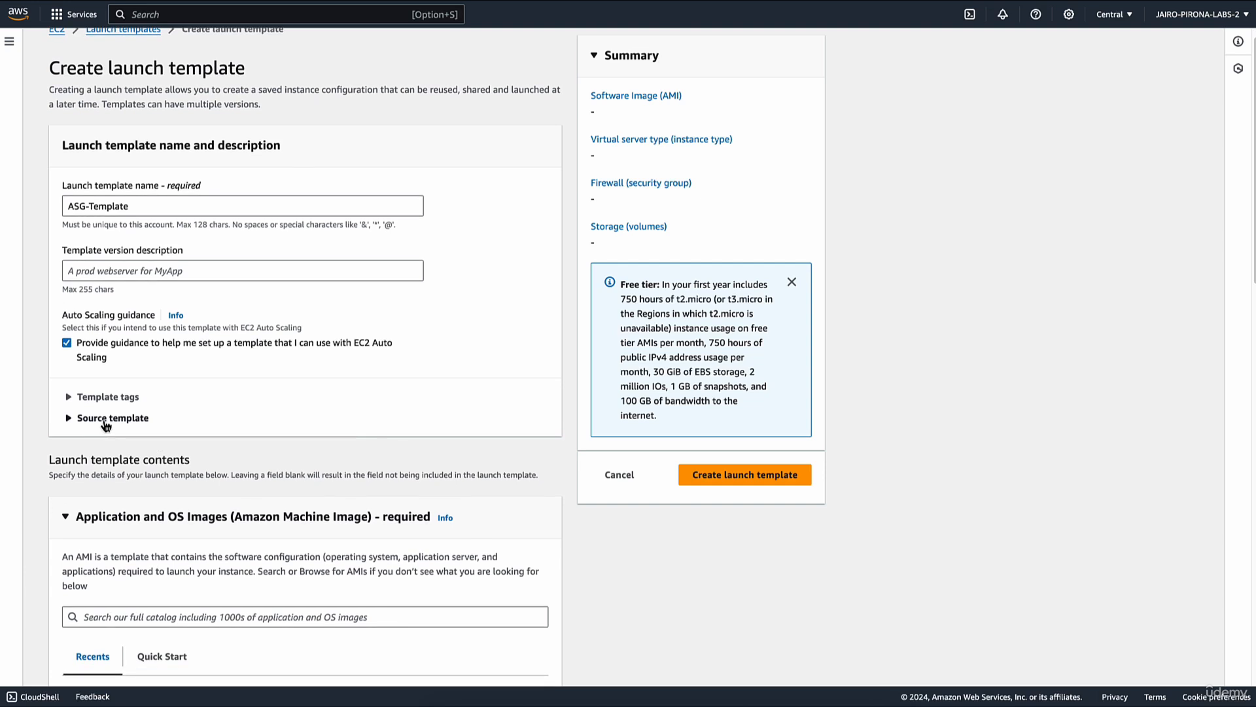
{"action": "left_click", "coordinate": [132, 421]}
{"action": "left_click", "coordinate": [196, 482]}
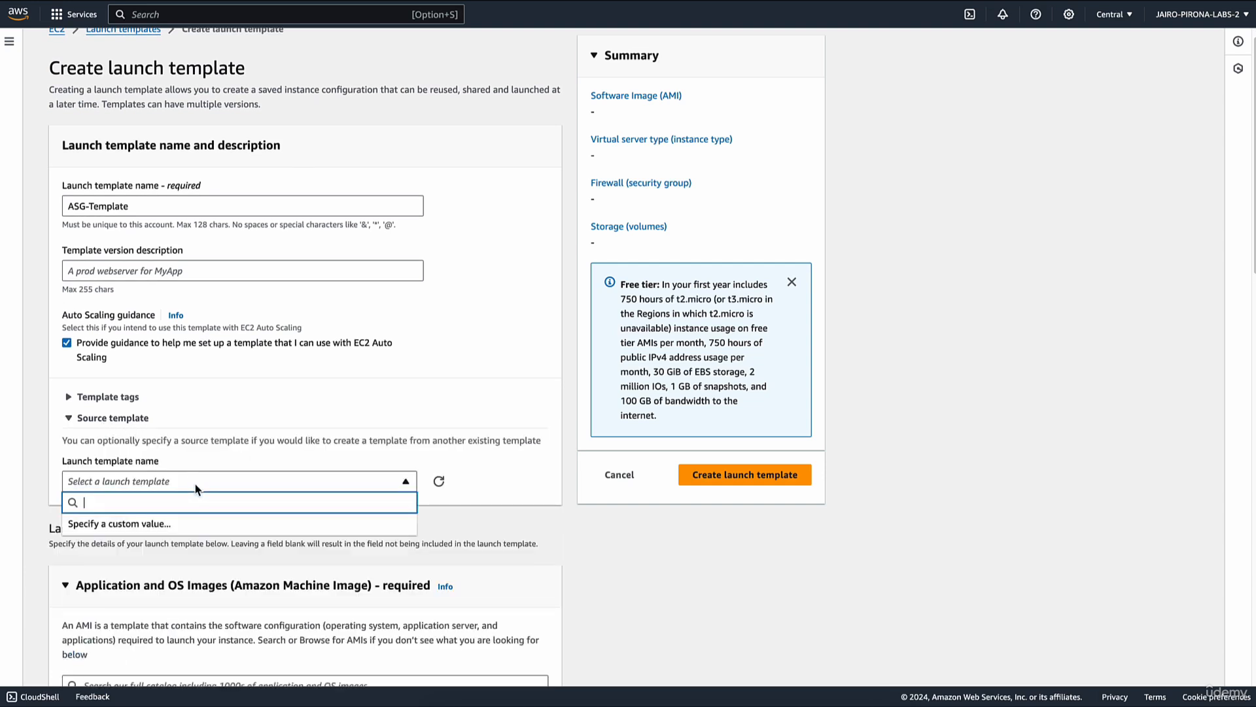
{"action": "left_click", "coordinate": [195, 483]}
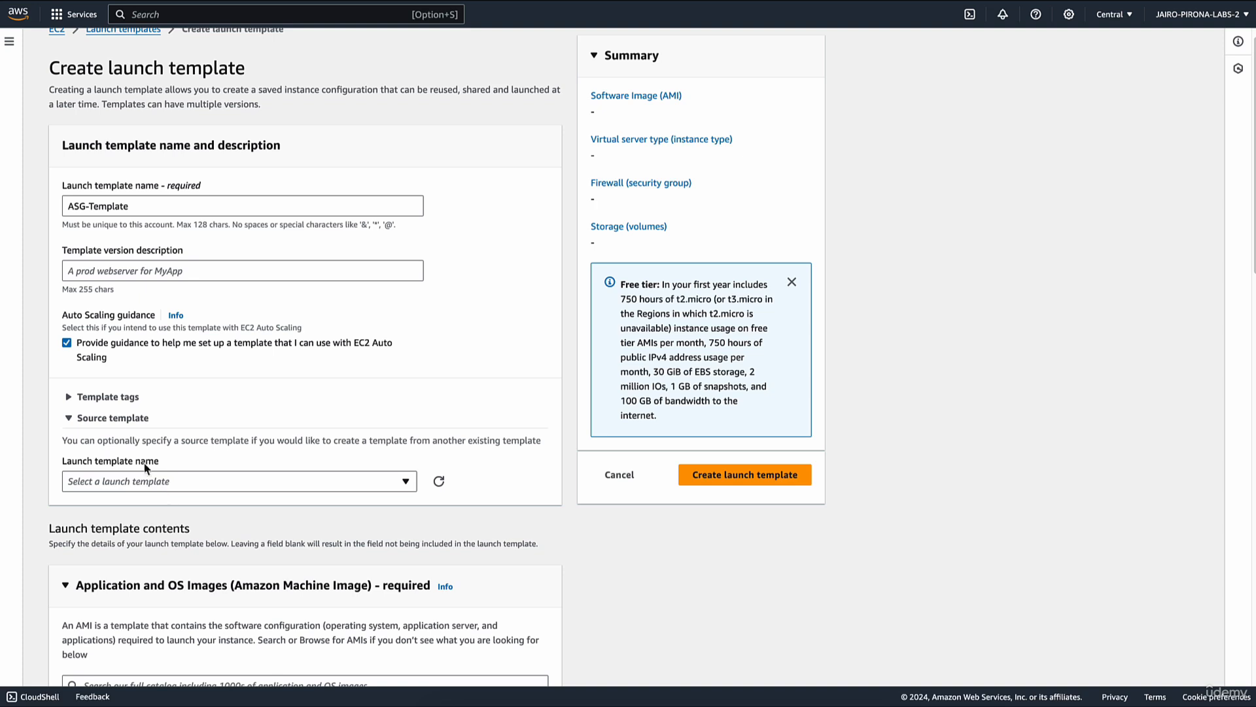
{"action": "left_click", "coordinate": [129, 422]}
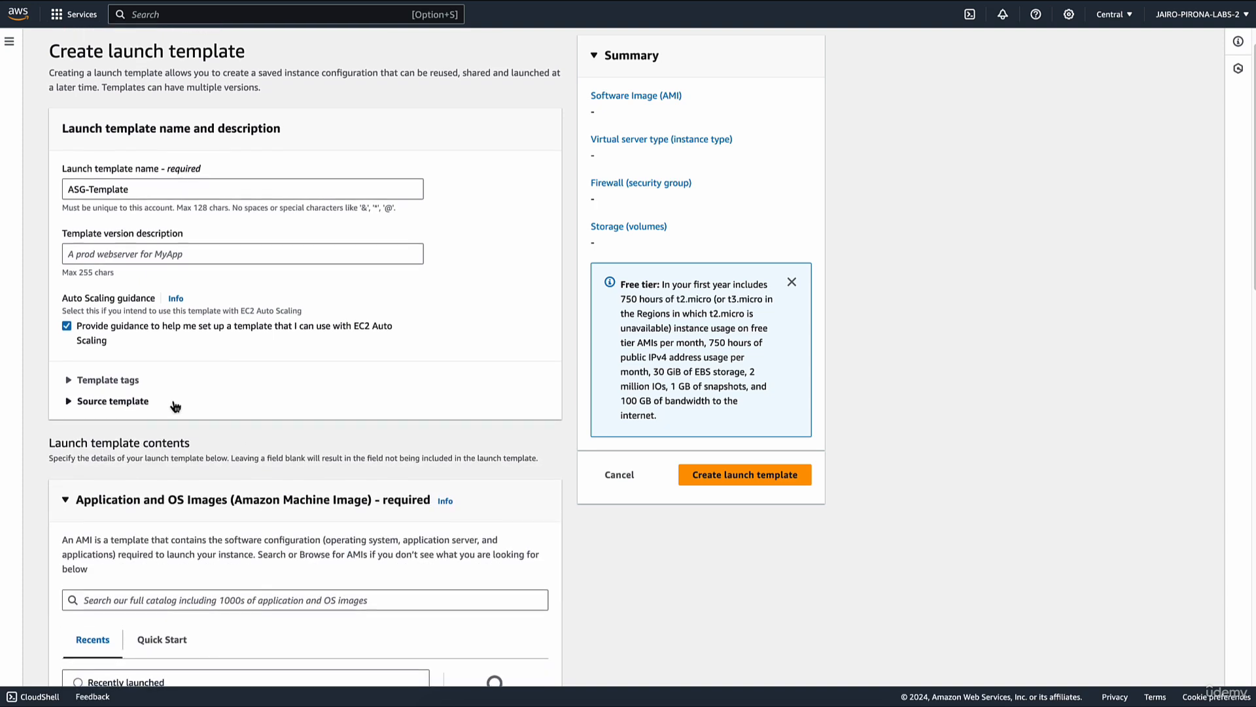
- Choose the Amazon Linux quick start image as the launch template's AMI
{"action": "scroll", "coordinate": [157, 393], "scroll_direction": "down", "scroll_amount": 2}
{"action": "scroll", "coordinate": [136, 386], "scroll_direction": "down", "scroll_amount": 2}
{"action": "left_click_drag", "start_coordinate": [68, 240], "coordinate": [241, 242]}
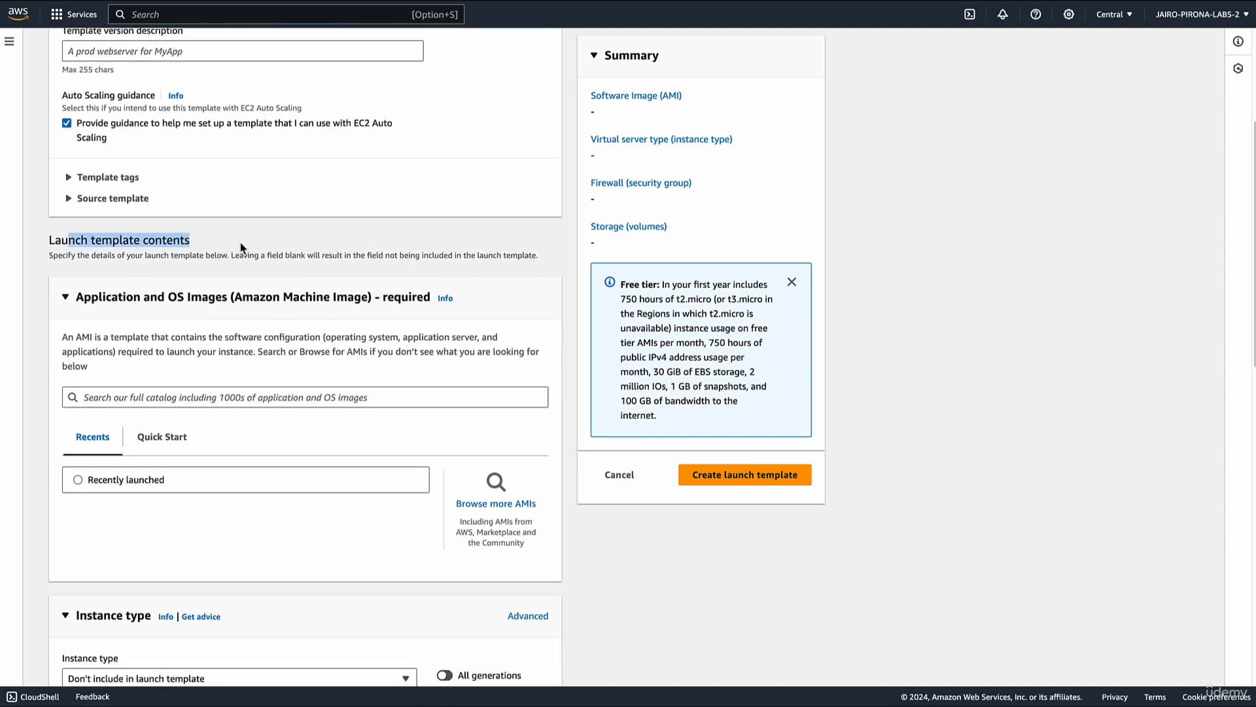
{"action": "left_click", "coordinate": [247, 255]}
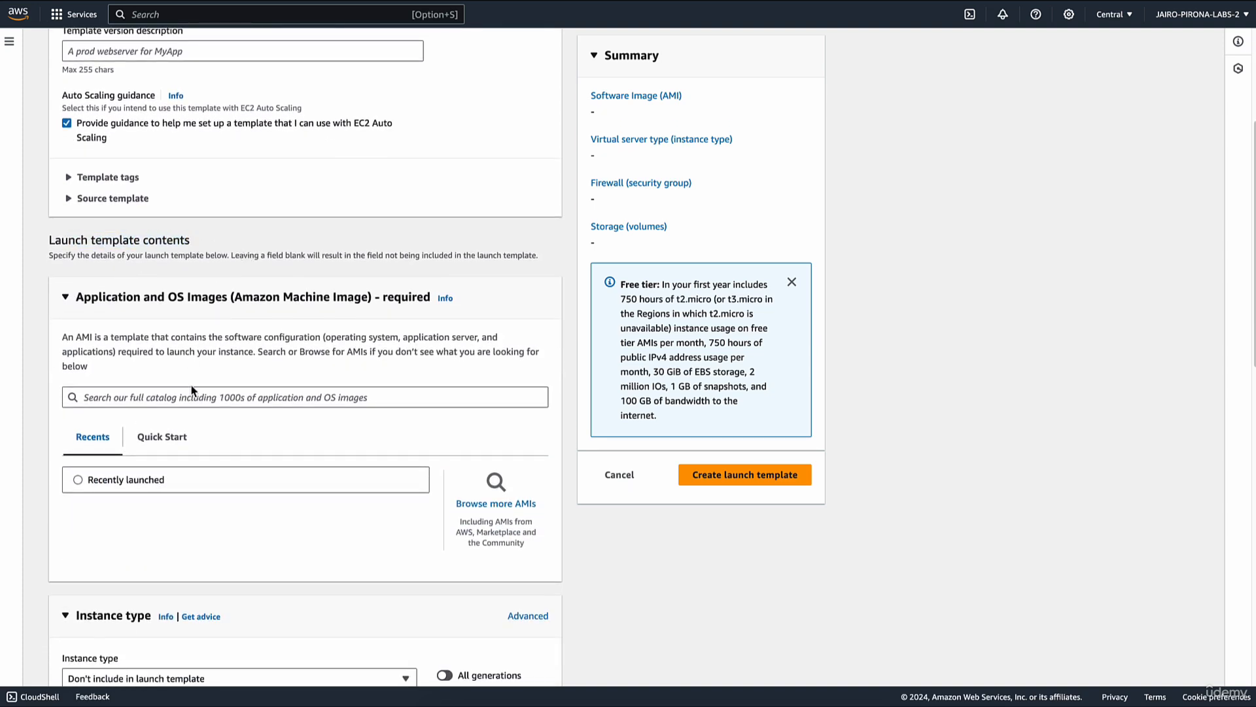
{"action": "left_click", "coordinate": [174, 446]}
{"action": "scroll", "coordinate": [89, 514], "scroll_direction": "down", "scroll_amount": 2}
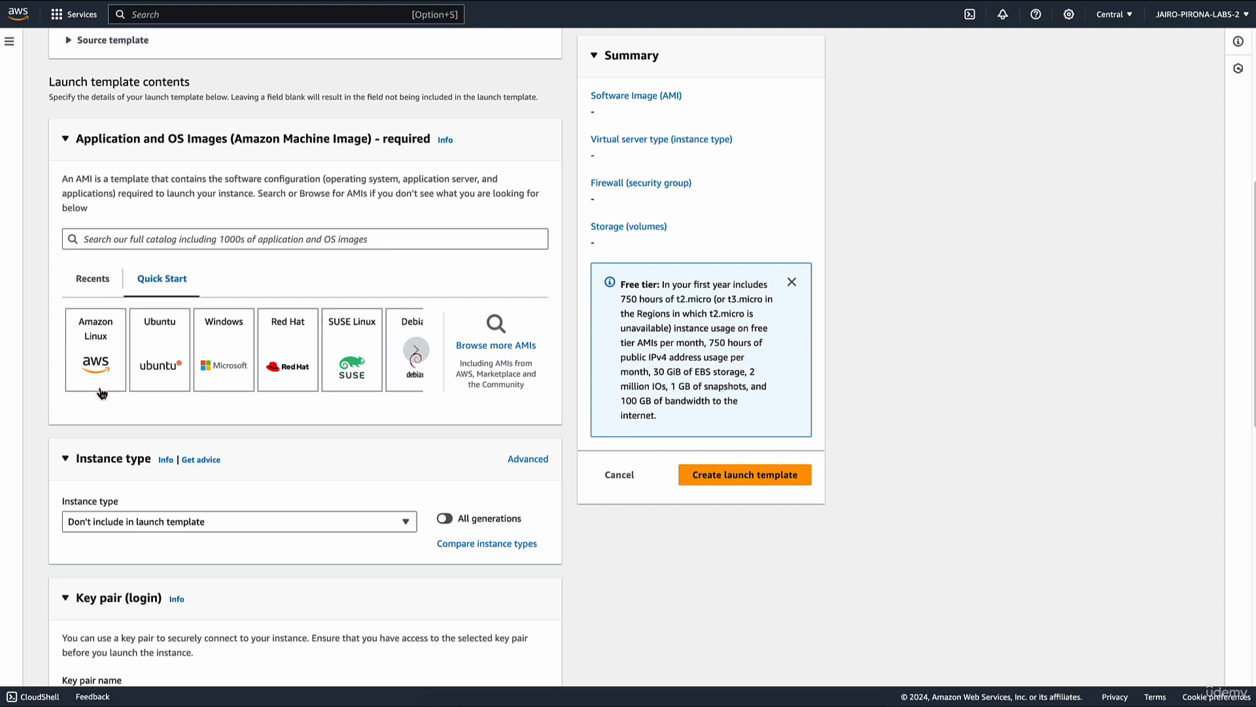
{"action": "left_click", "coordinate": [103, 357]}
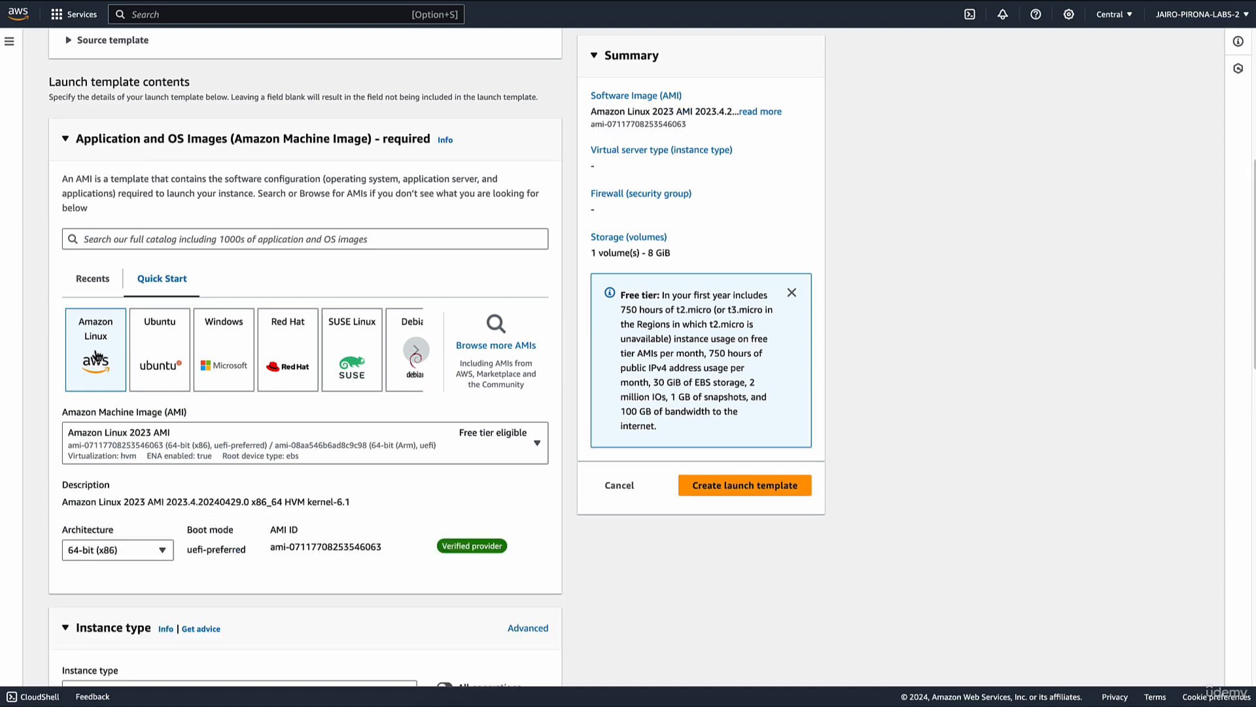
- Set the template's instance type to t2.micro and its key pair to lab-vpn
{"action": "scroll", "coordinate": [173, 380], "scroll_direction": "down", "scroll_amount": 5}
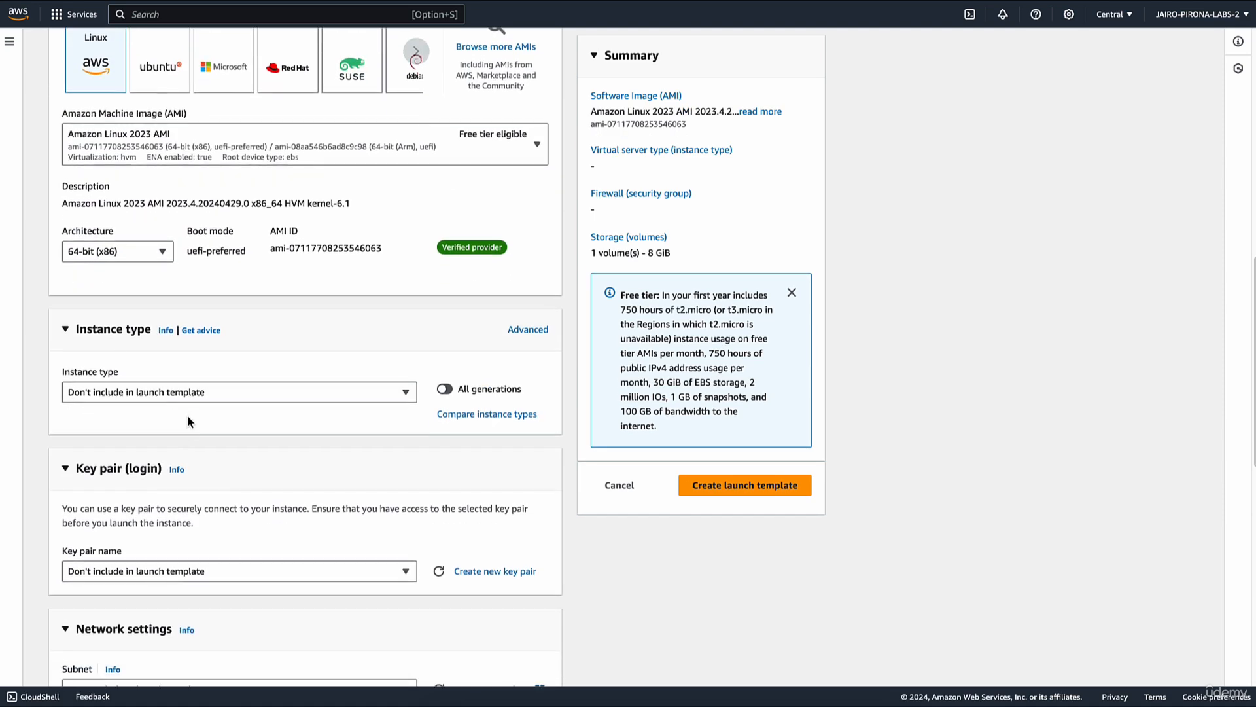
{"action": "left_click", "coordinate": [149, 396]}
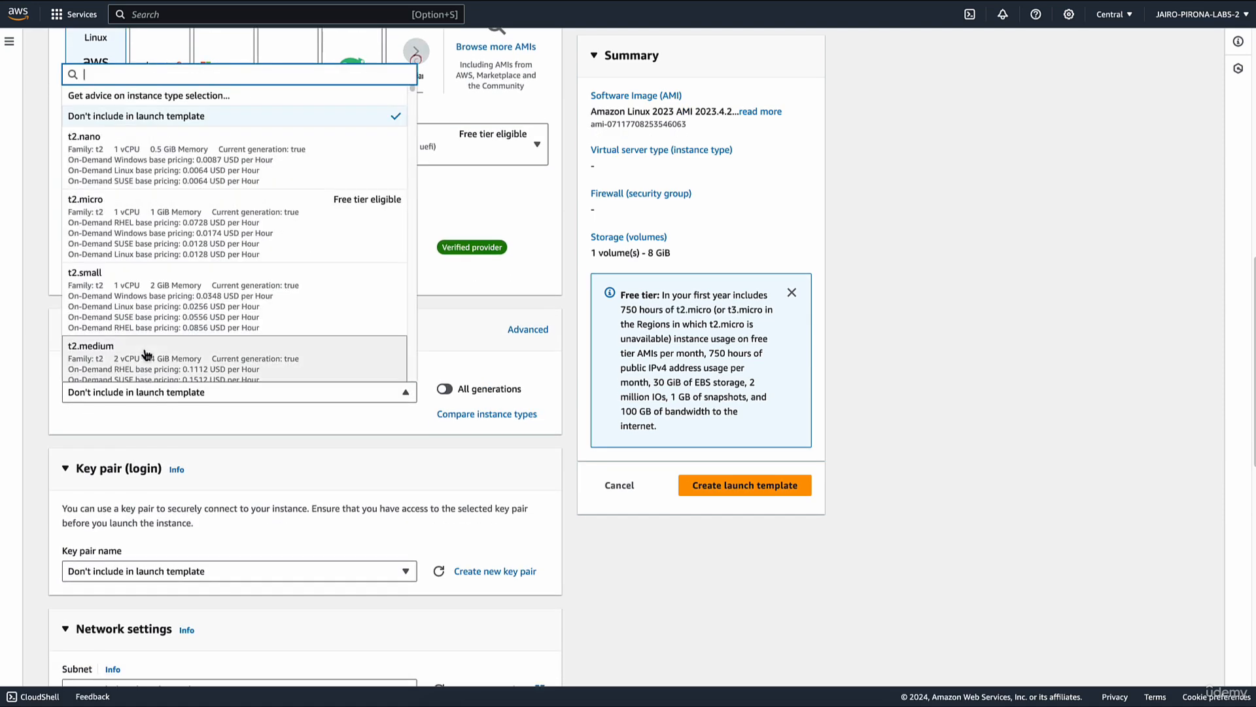
{"action": "left_click", "coordinate": [148, 229]}
{"action": "scroll", "coordinate": [274, 497], "scroll_direction": "down", "scroll_amount": 3}
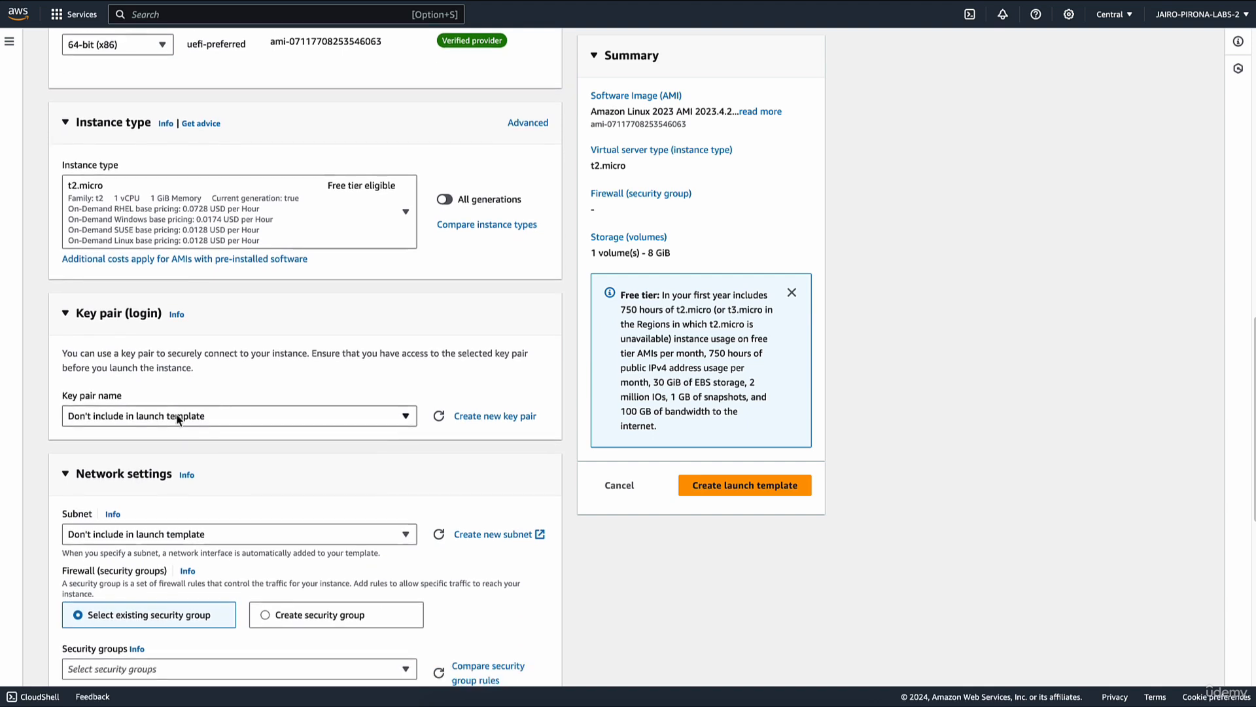
{"action": "left_click", "coordinate": [182, 415]}
{"action": "left_click", "coordinate": [132, 508]}
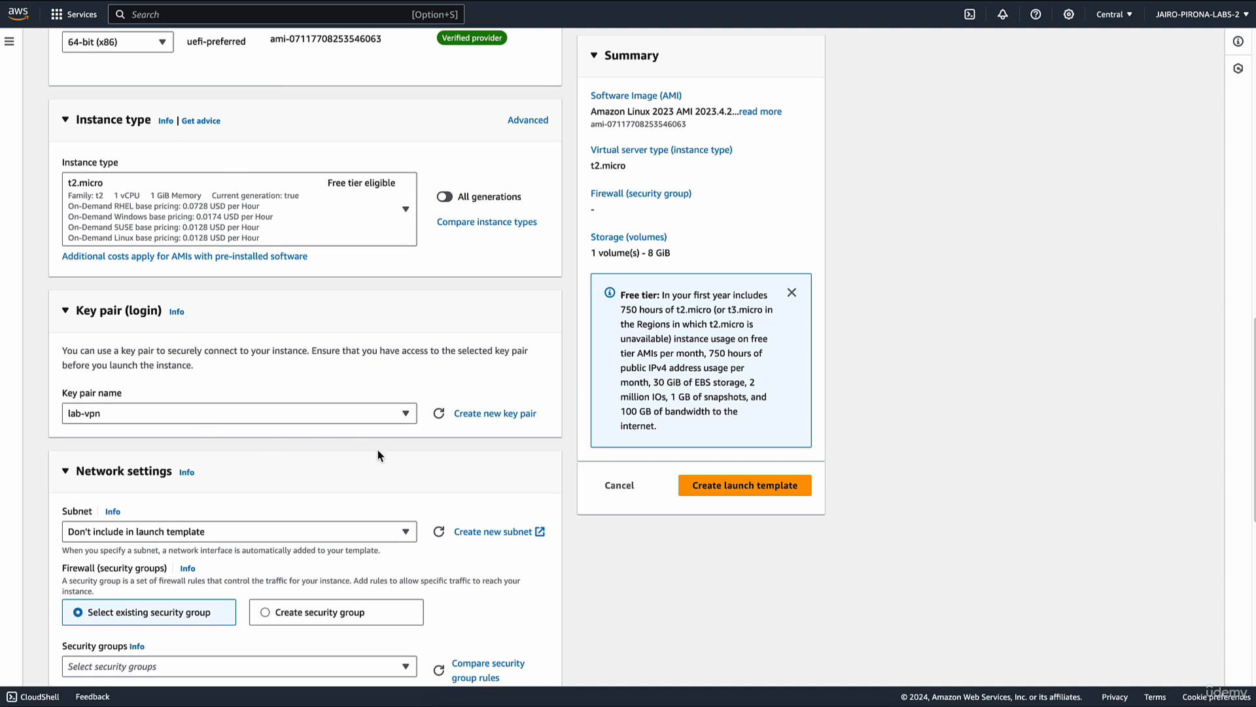
- Assign the existing security group aws-labs-sg in the template's network settings
{"action": "scroll", "coordinate": [197, 430], "scroll_direction": "down", "scroll_amount": 5}
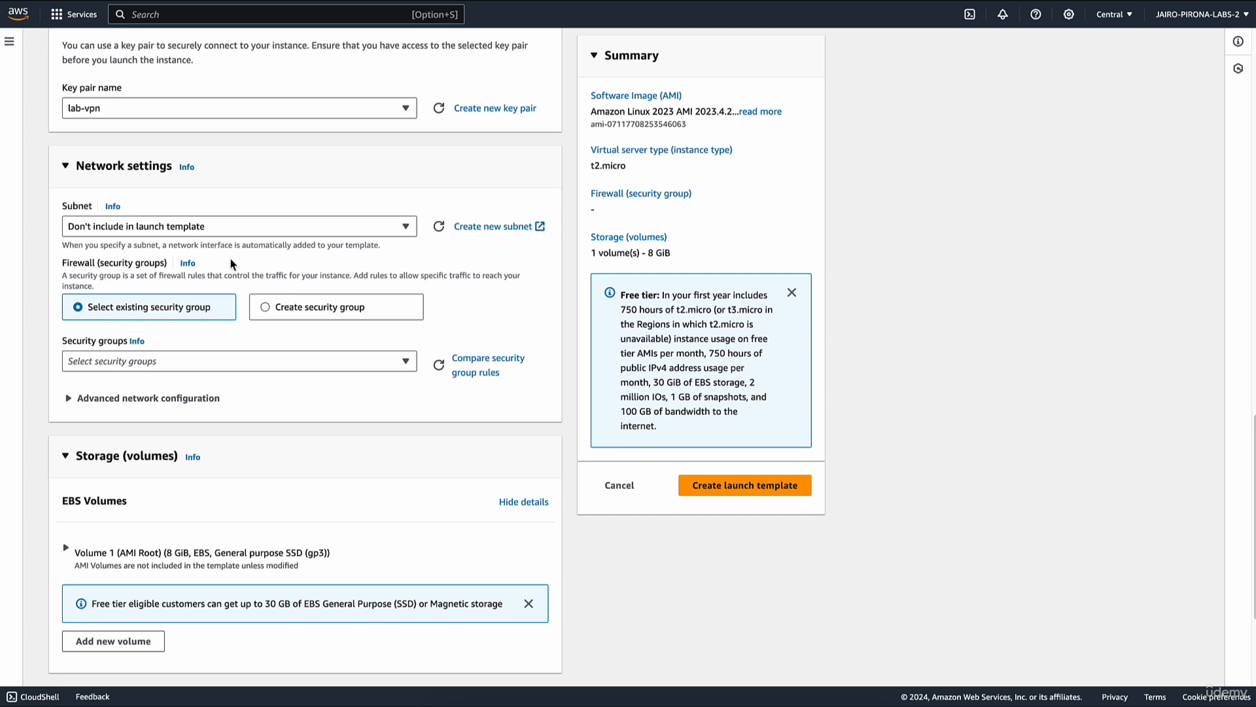
{"action": "scroll", "coordinate": [223, 327], "scroll_direction": "down", "scroll_amount": 1}
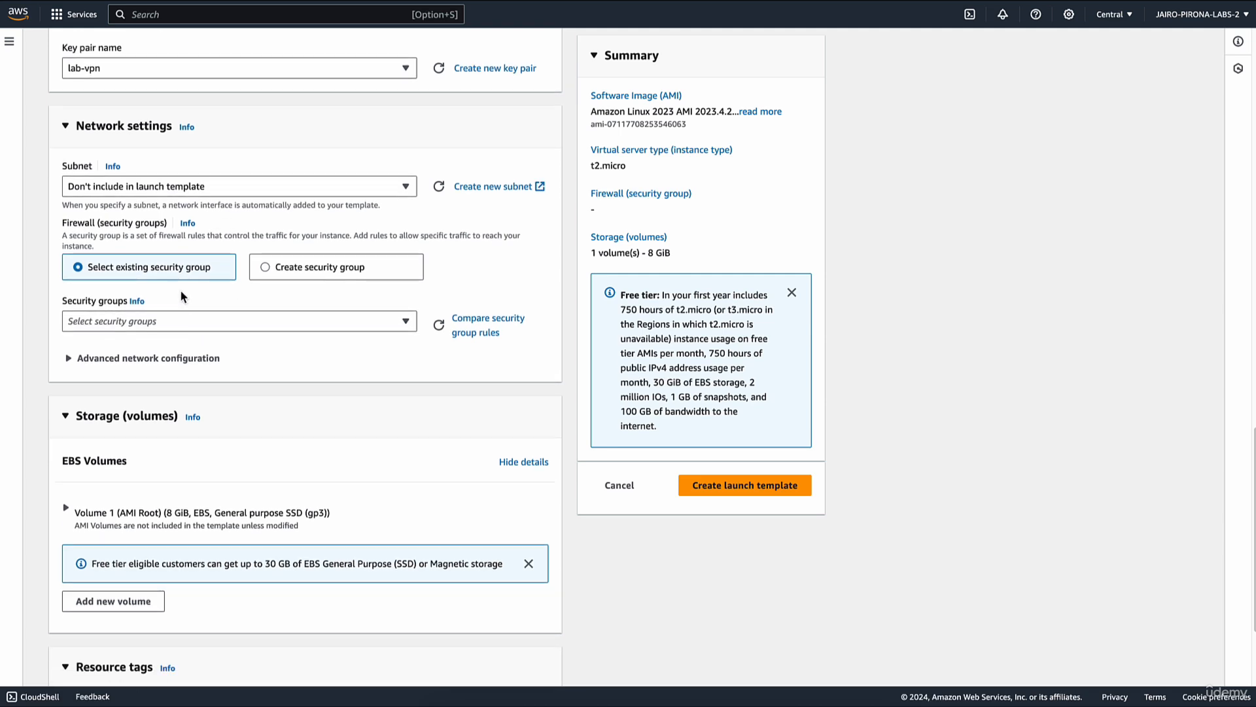
{"action": "left_click", "coordinate": [271, 277]}
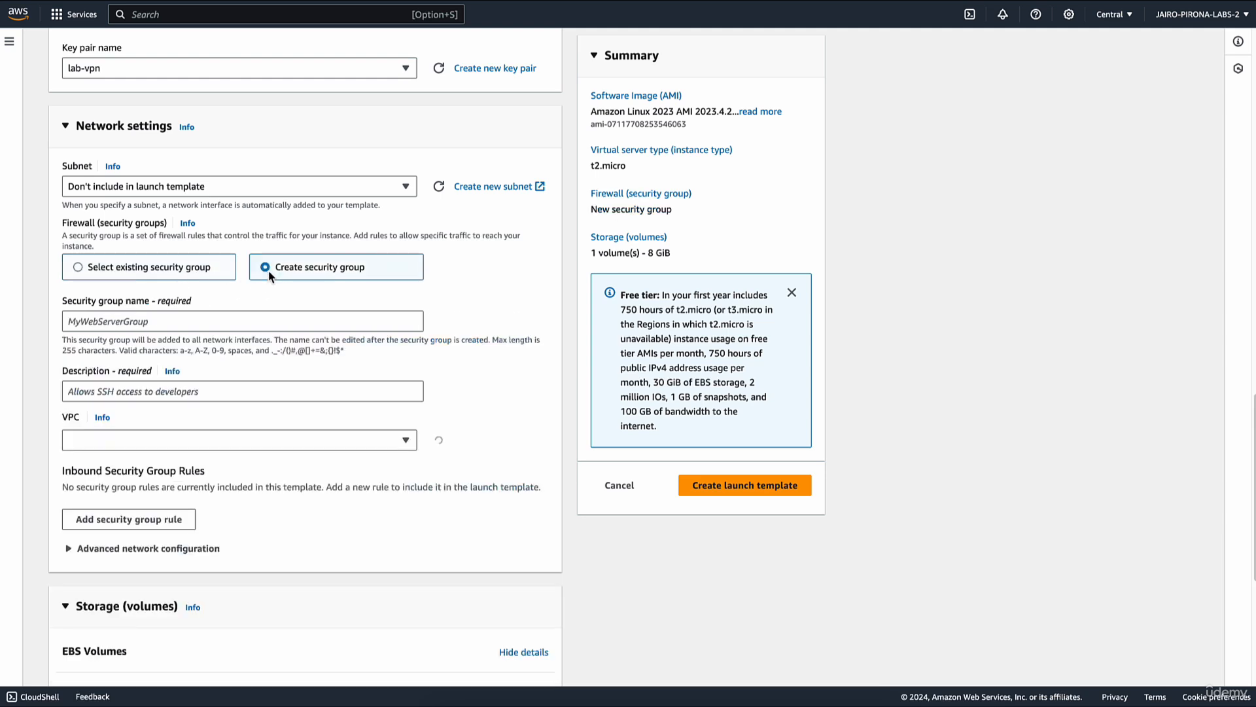
{"action": "left_click", "coordinate": [89, 274]}
{"action": "left_click", "coordinate": [186, 324]}
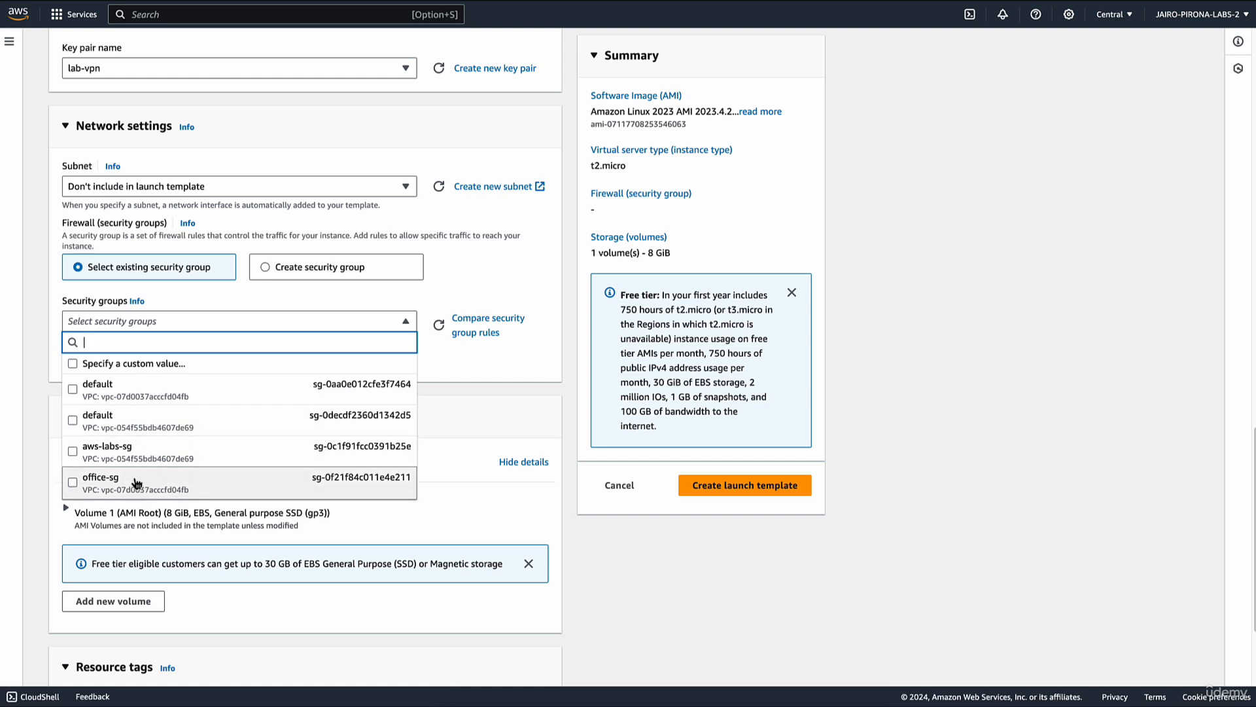
{"action": "left_click", "coordinate": [76, 461]}
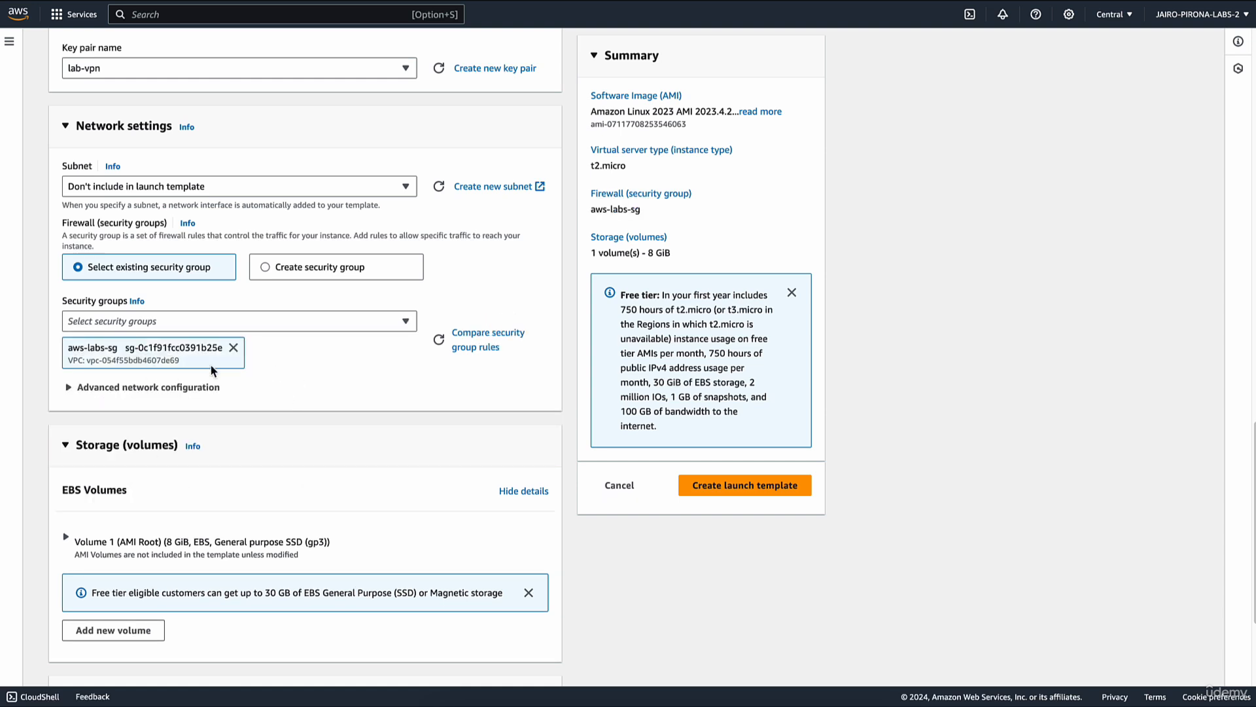
{"action": "left_click", "coordinate": [106, 391]}
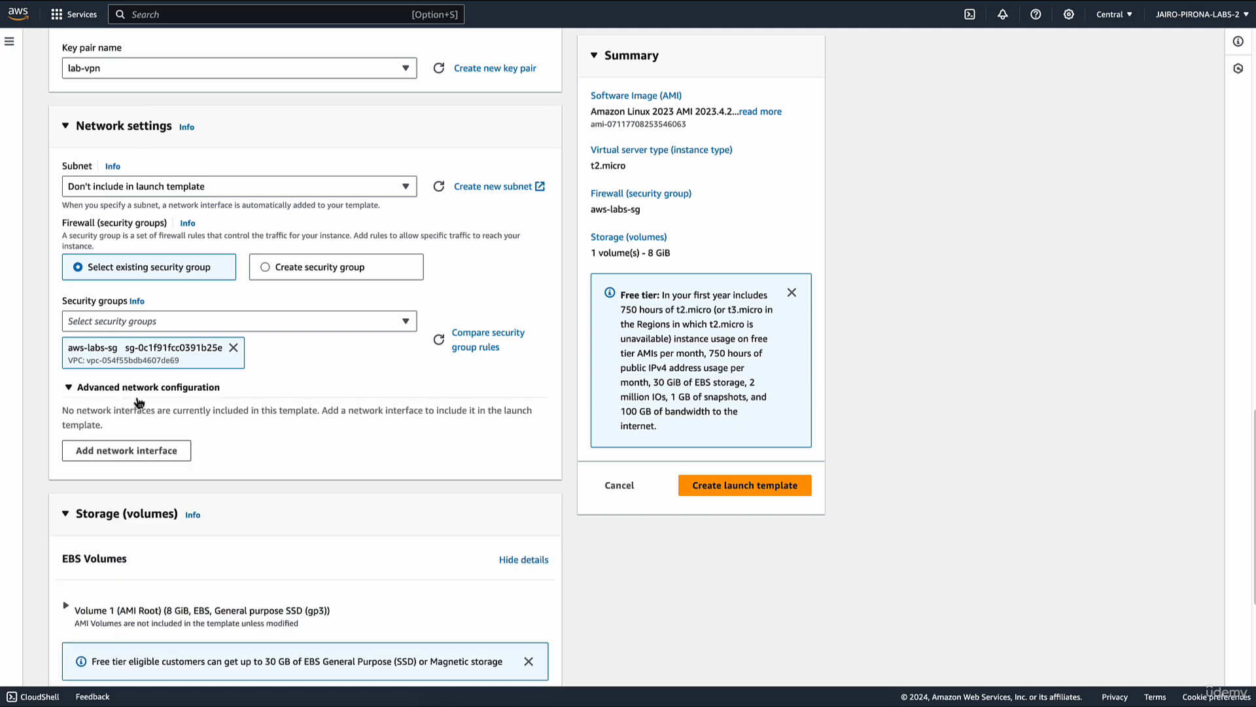
{"action": "scroll", "coordinate": [125, 402], "scroll_direction": "down", "scroll_amount": 1}
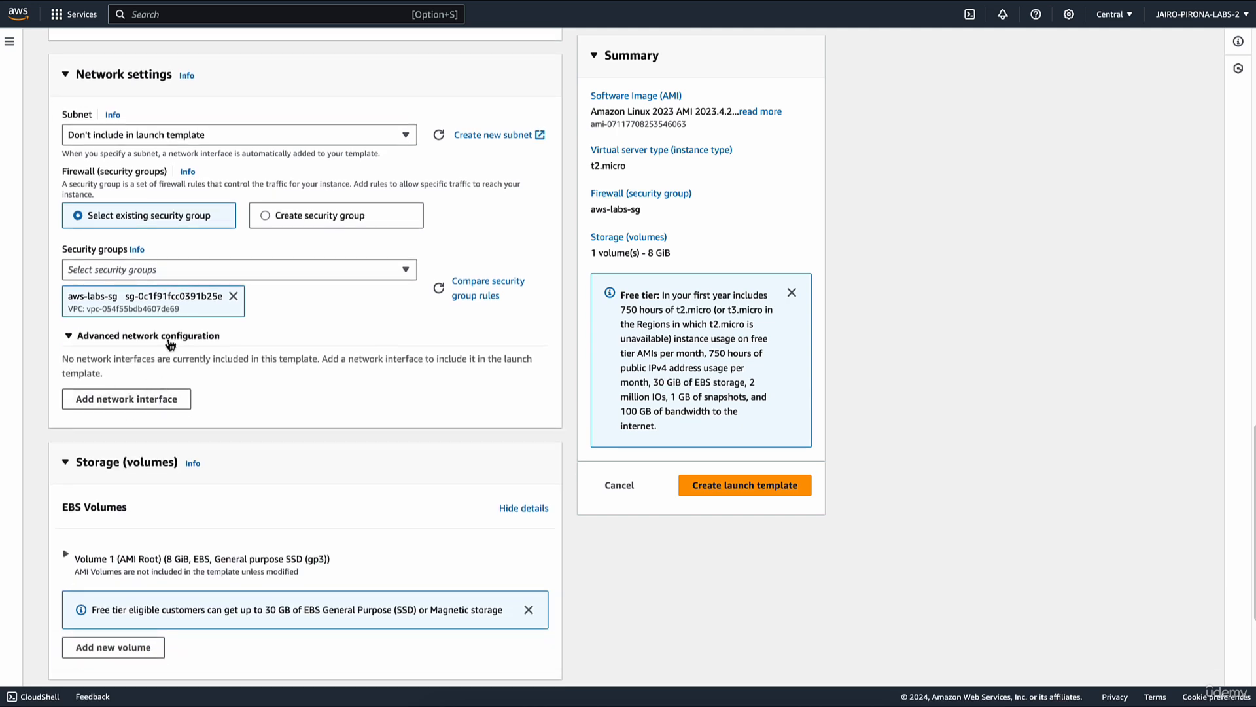
{"action": "left_click", "coordinate": [168, 339]}
- Add a bash user data script that updates packages, installs, enables and starts httpd, and writes "Served from $HOSTNAME" as an HTML heading to /var/www/html/index.html
{"action": "scroll", "coordinate": [196, 367], "scroll_direction": "down", "scroll_amount": 2}
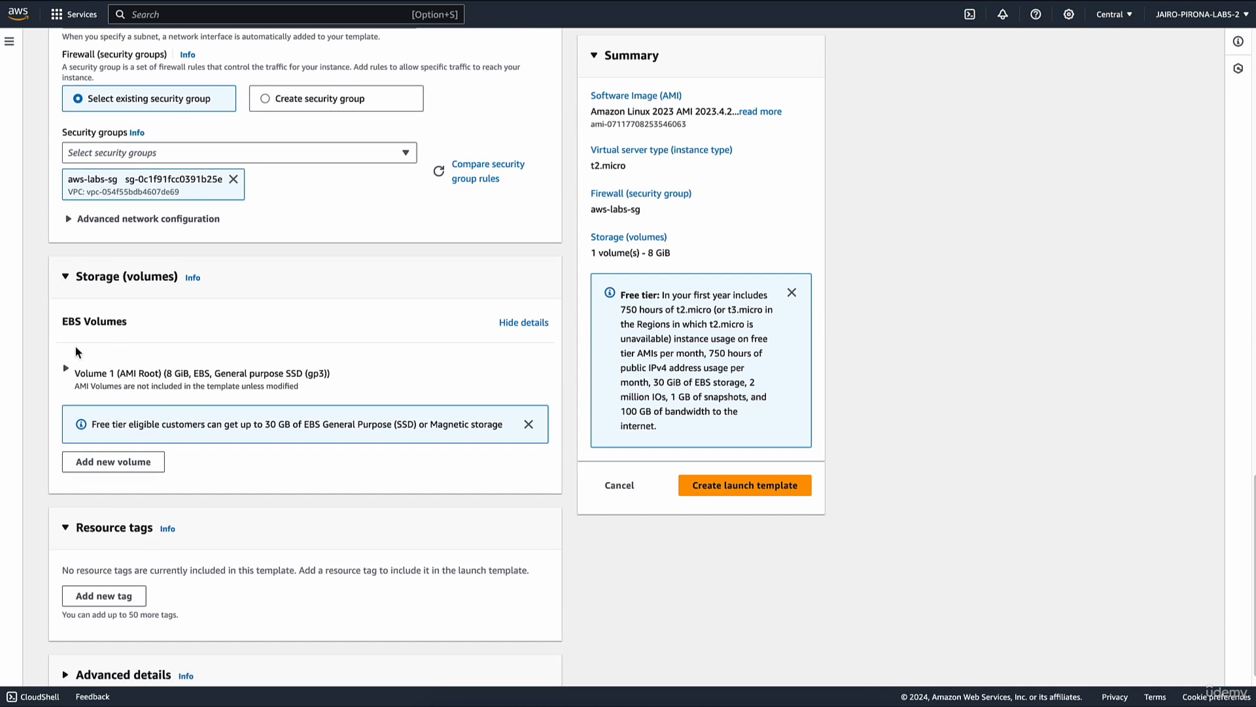
{"action": "scroll", "coordinate": [222, 399], "scroll_direction": "down", "scroll_amount": 1}
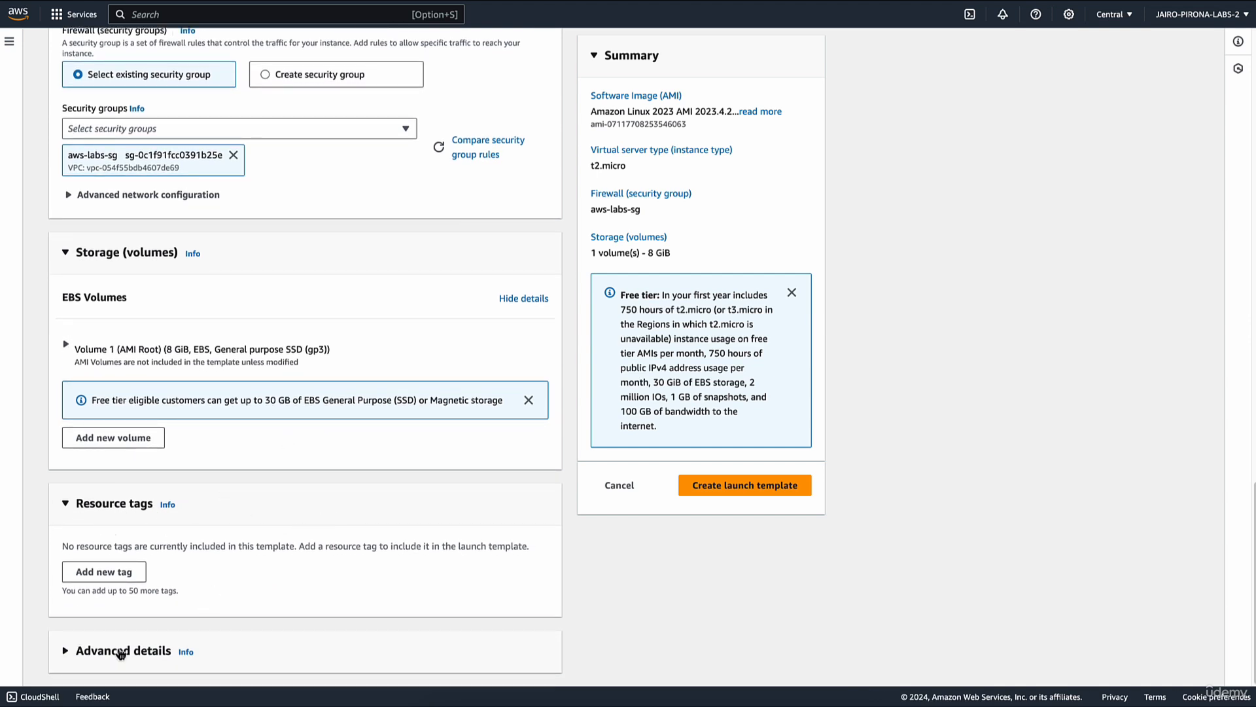
{"action": "left_click", "coordinate": [119, 656]}
{"action": "scroll", "coordinate": [196, 572], "scroll_direction": "down", "scroll_amount": 5}
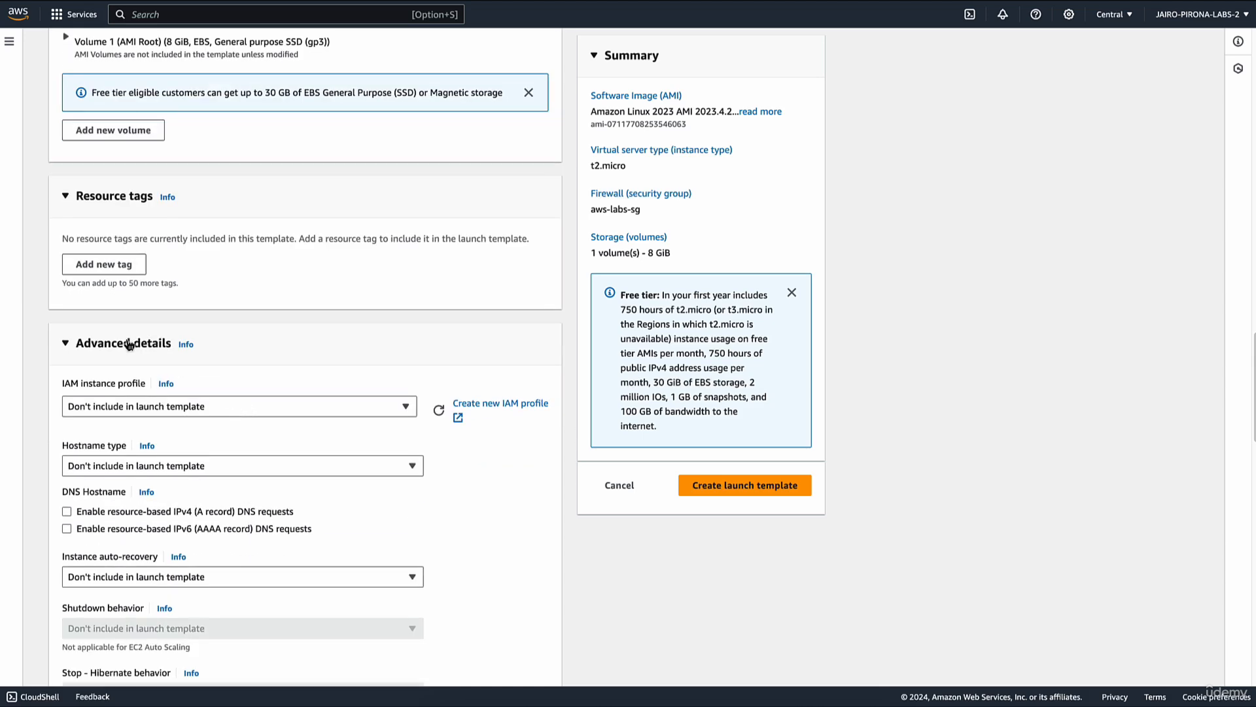
{"action": "scroll", "coordinate": [342, 376], "scroll_direction": "down", "scroll_amount": 9}
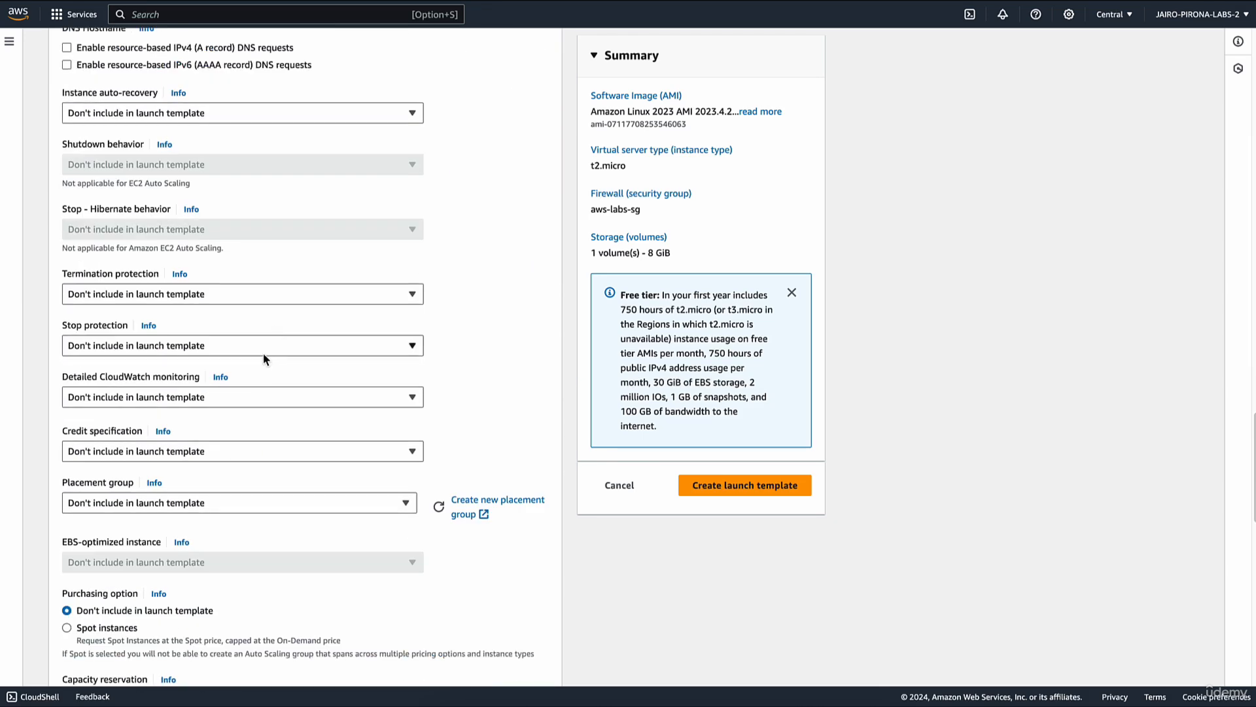
{"action": "scroll", "coordinate": [288, 379], "scroll_direction": "down", "scroll_amount": 11}
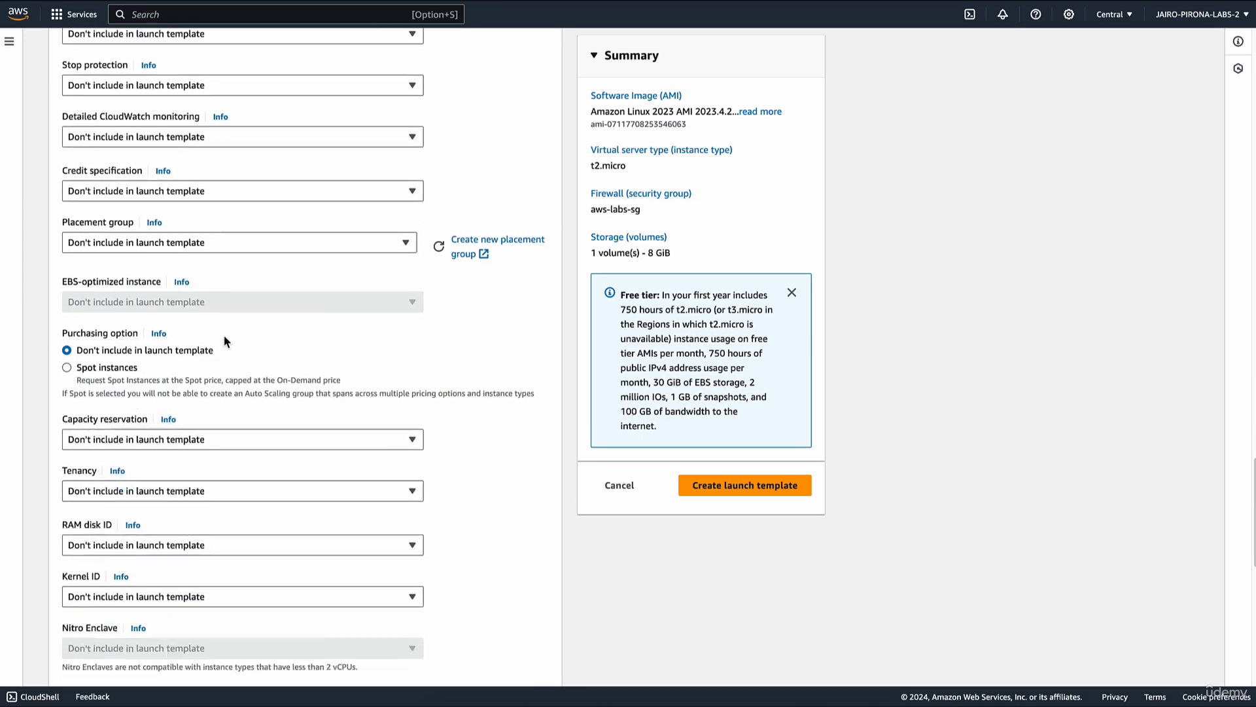
{"action": "scroll", "coordinate": [249, 341], "scroll_direction": "down", "scroll_amount": 1}
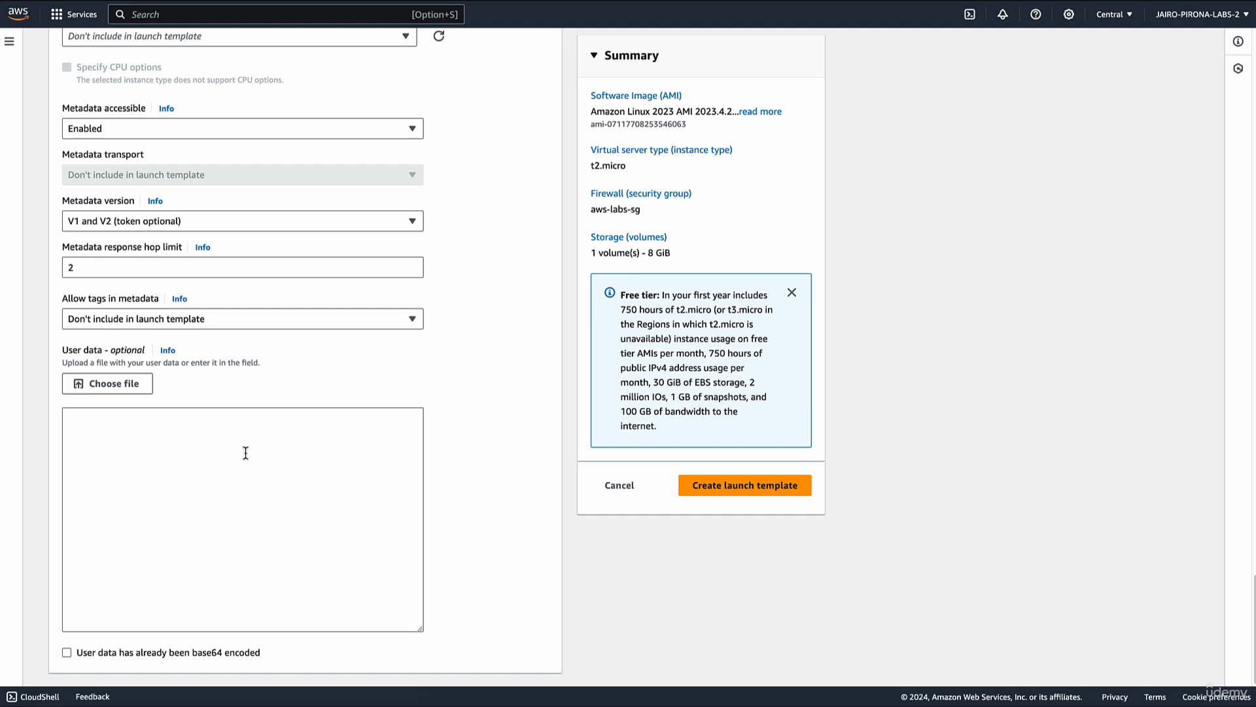
{"action": "left_click", "coordinate": [186, 461]}
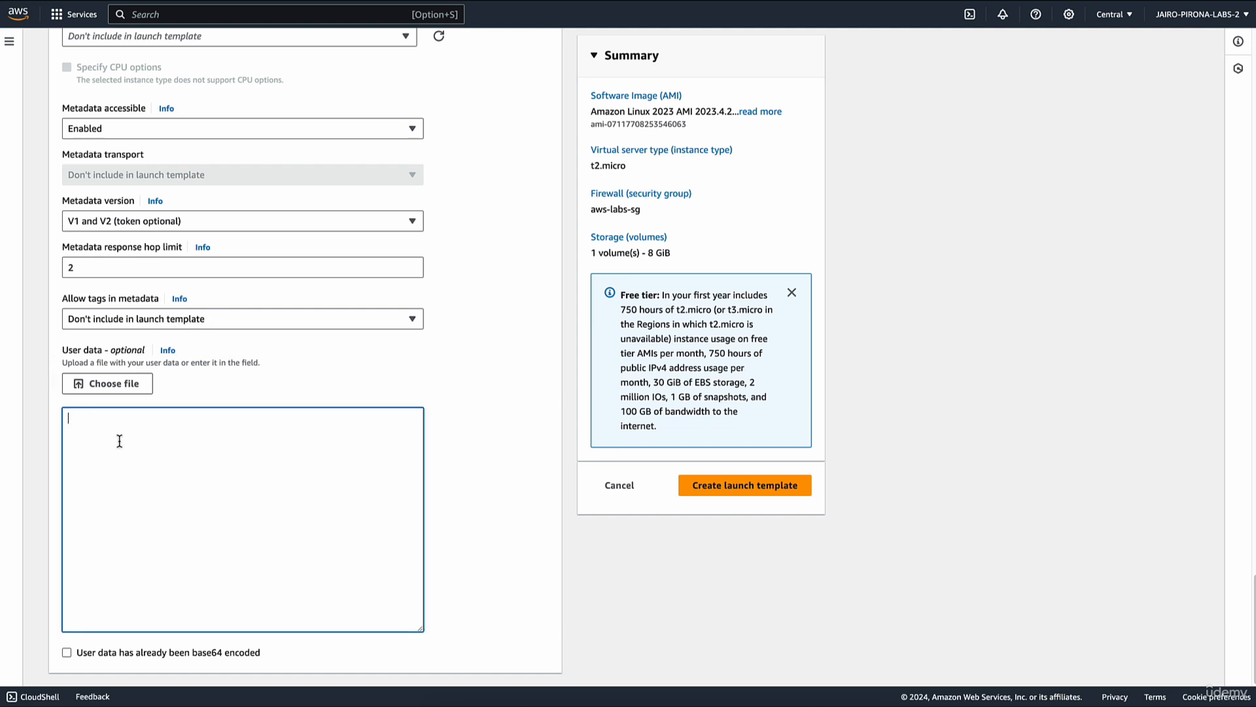
{"action": "key", "text": "super+Tab"}
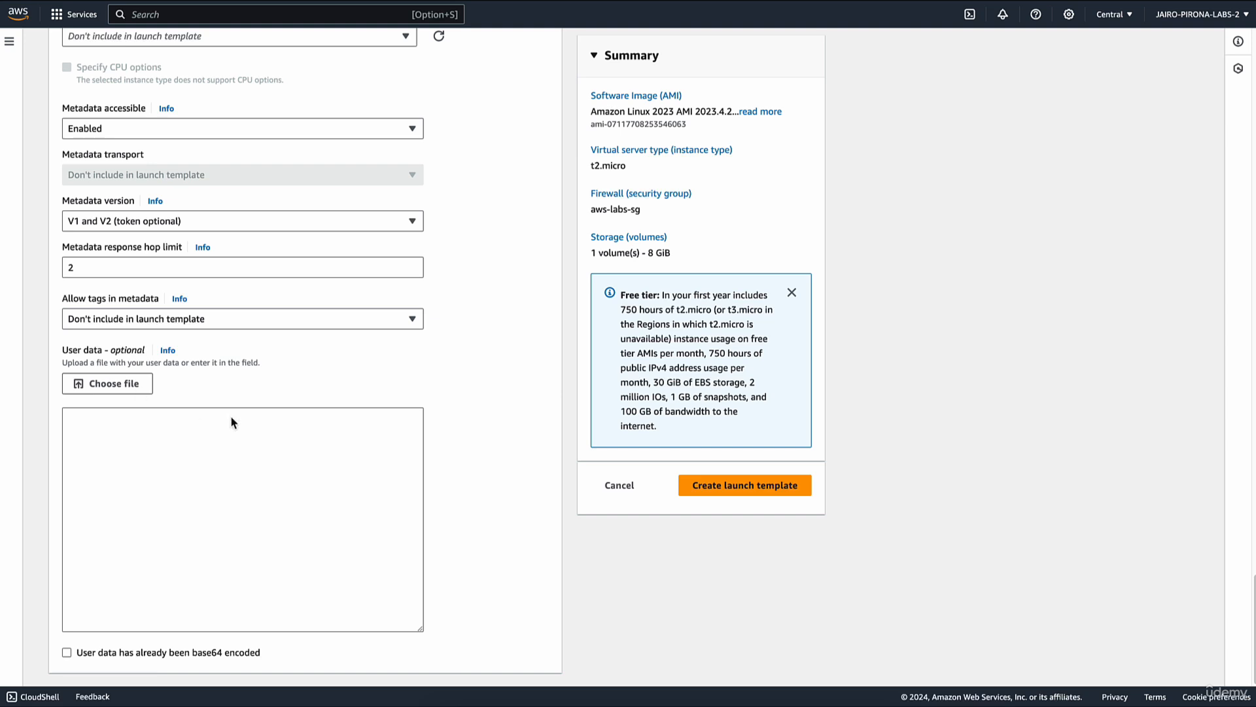
{"action": "left_click", "coordinate": [169, 434]}
{"action": "type", "text": "#!/bin/bash yum update -y yum install httpd -y chkconfig httpd on echo \"<html><body><h1>Served from $HOSTNAME</h1></body></html>\" > /var/www/html/index.html service httpd start"}
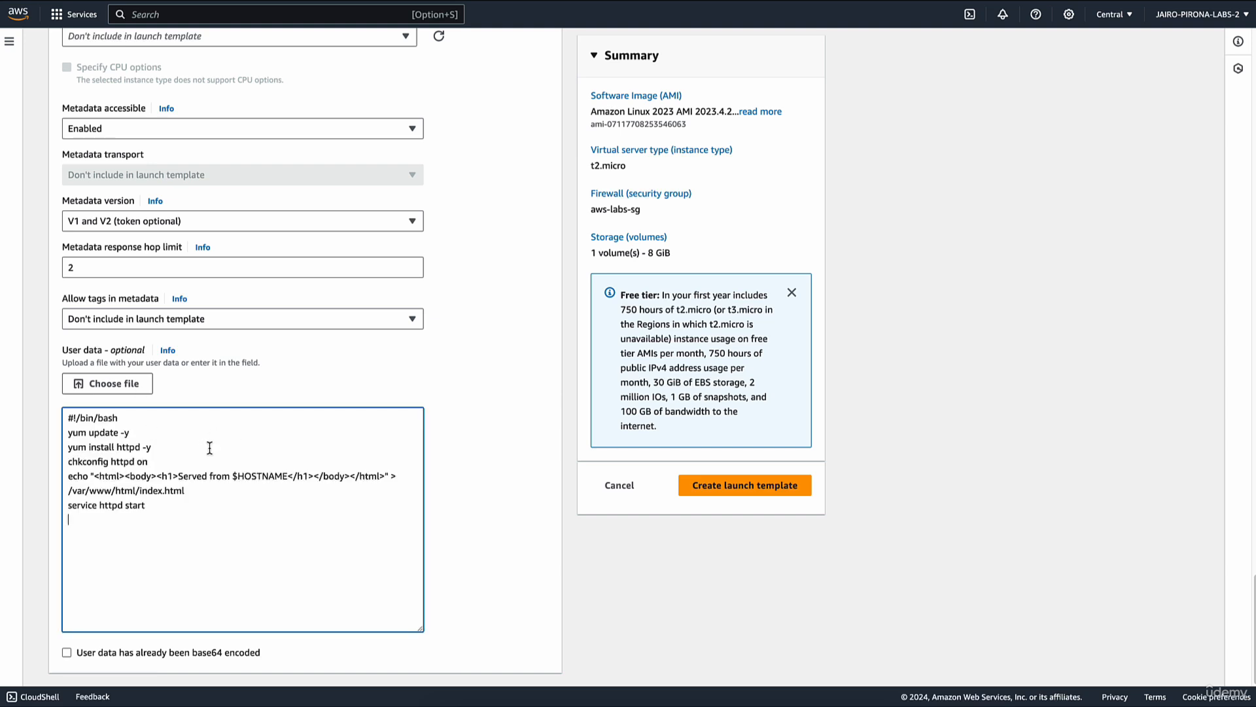
- Set the option that allows tags in metadata to Enable for the launch template
{"action": "left_click", "coordinate": [209, 326]}
{"action": "left_click", "coordinate": [121, 372]}
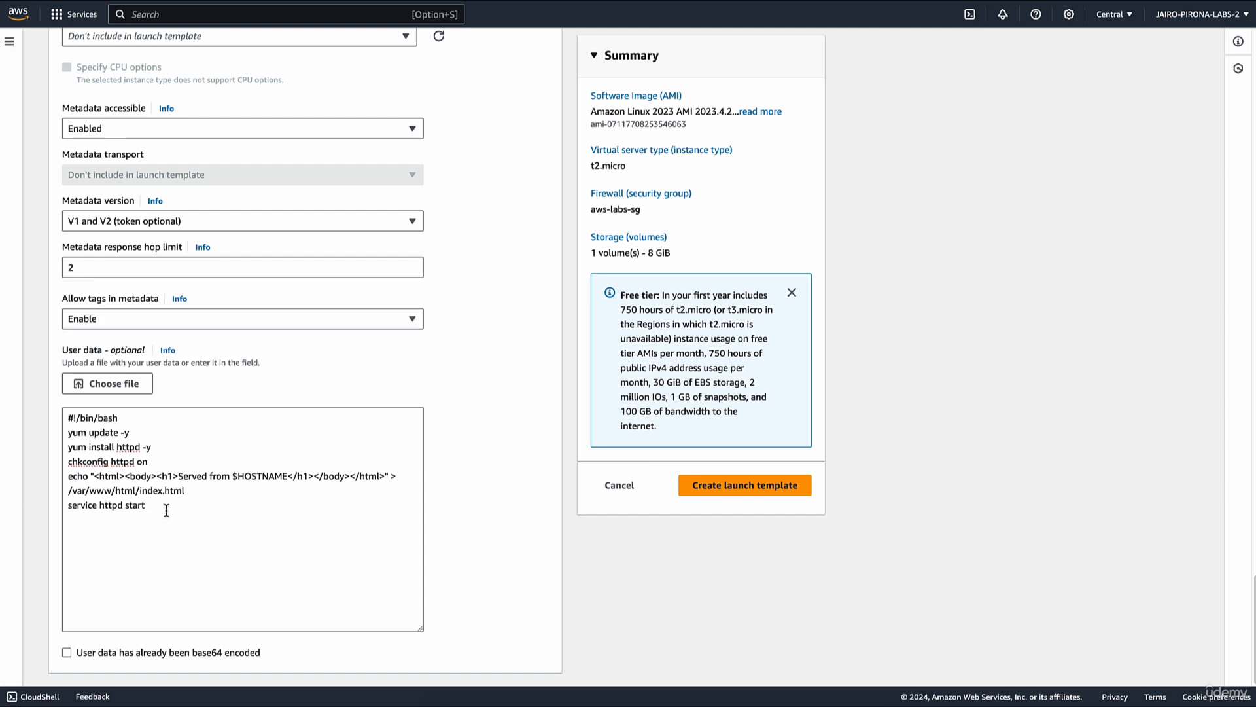
{"action": "left_click", "coordinate": [218, 456]}
{"action": "left_click", "coordinate": [131, 421]}
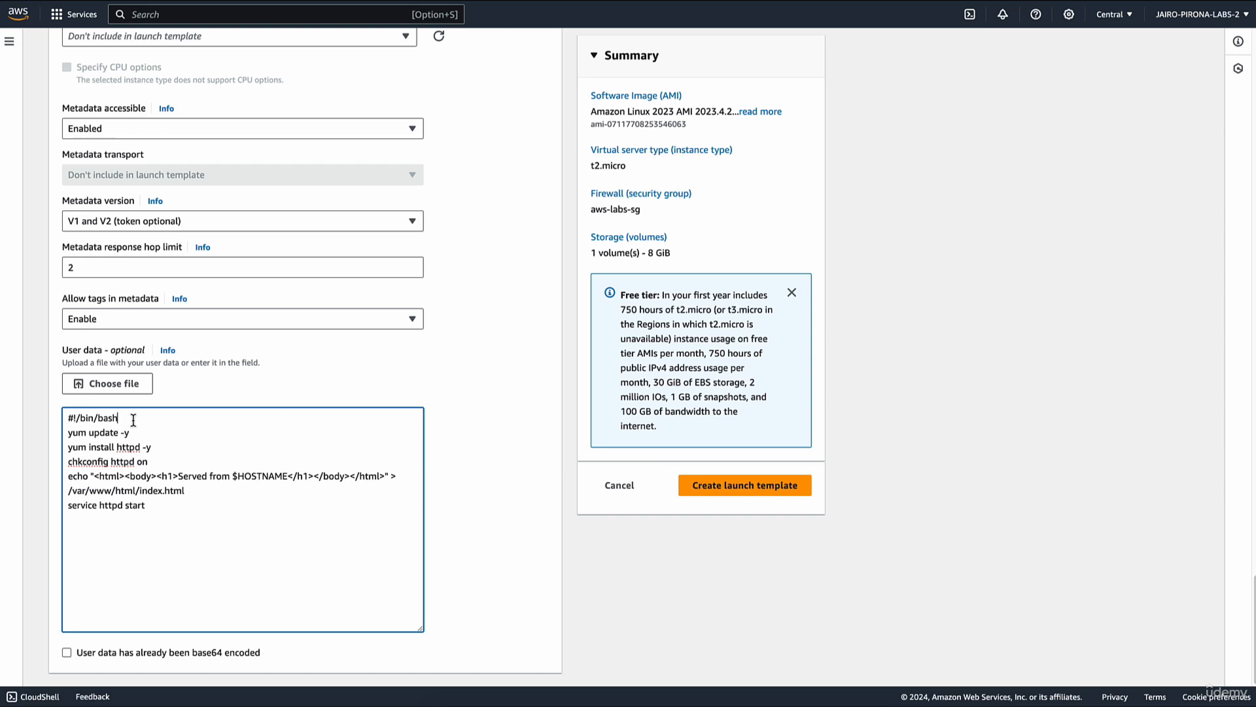
- Review the user data script line by line, from the package update and httpd installation to the $HOSTNAME page, its /var/www/html path and the service start
{"action": "left_click_drag", "start_coordinate": [146, 435], "coordinate": [55, 438]}
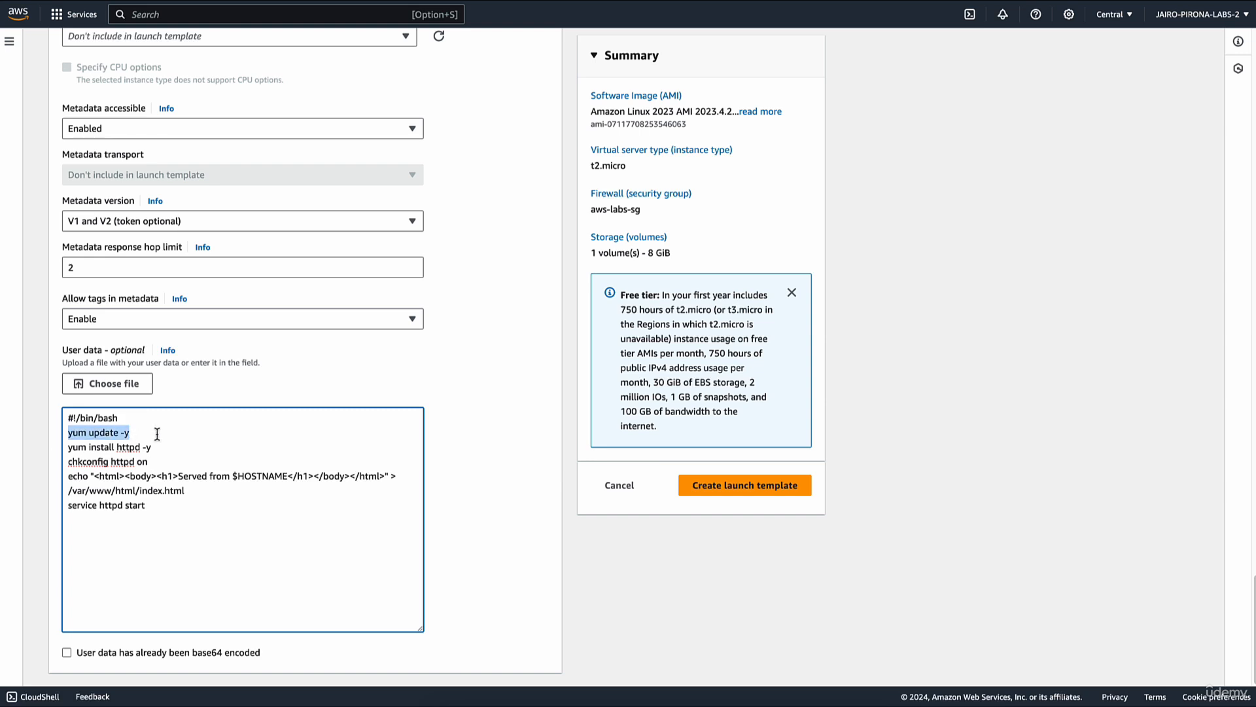
{"action": "left_click_drag", "start_coordinate": [163, 450], "coordinate": [65, 453]}
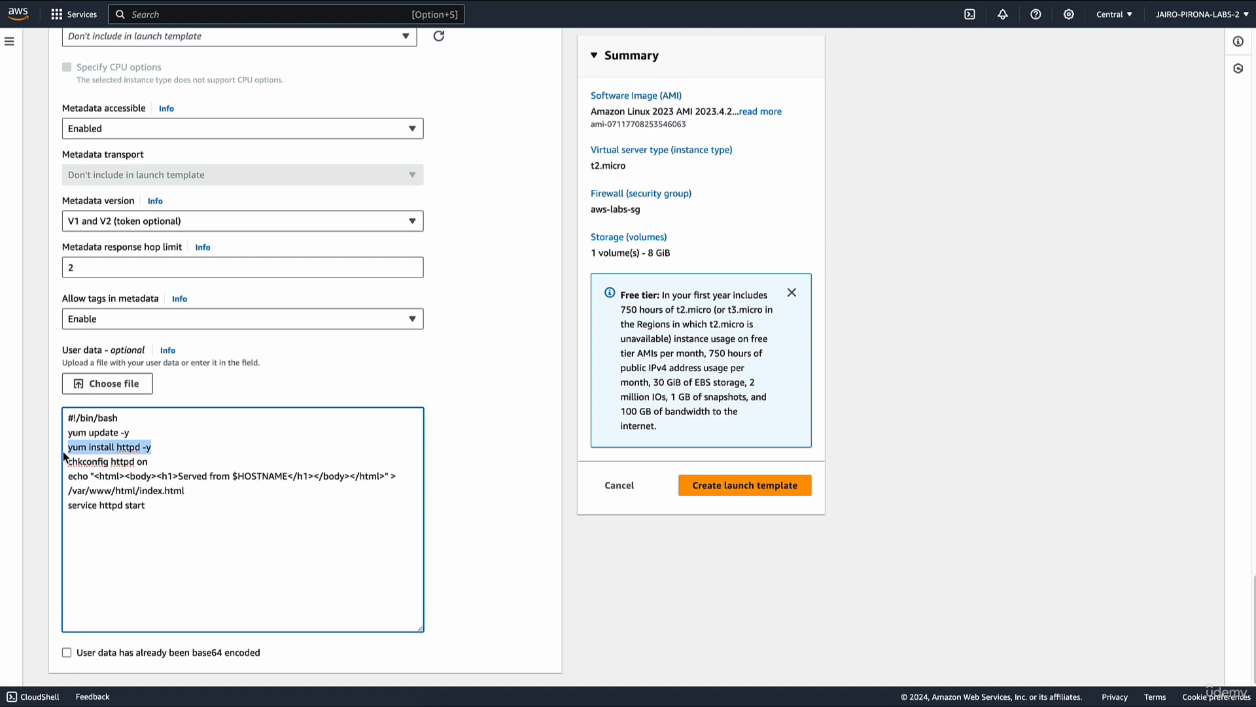
{"action": "left_click", "coordinate": [169, 452]}
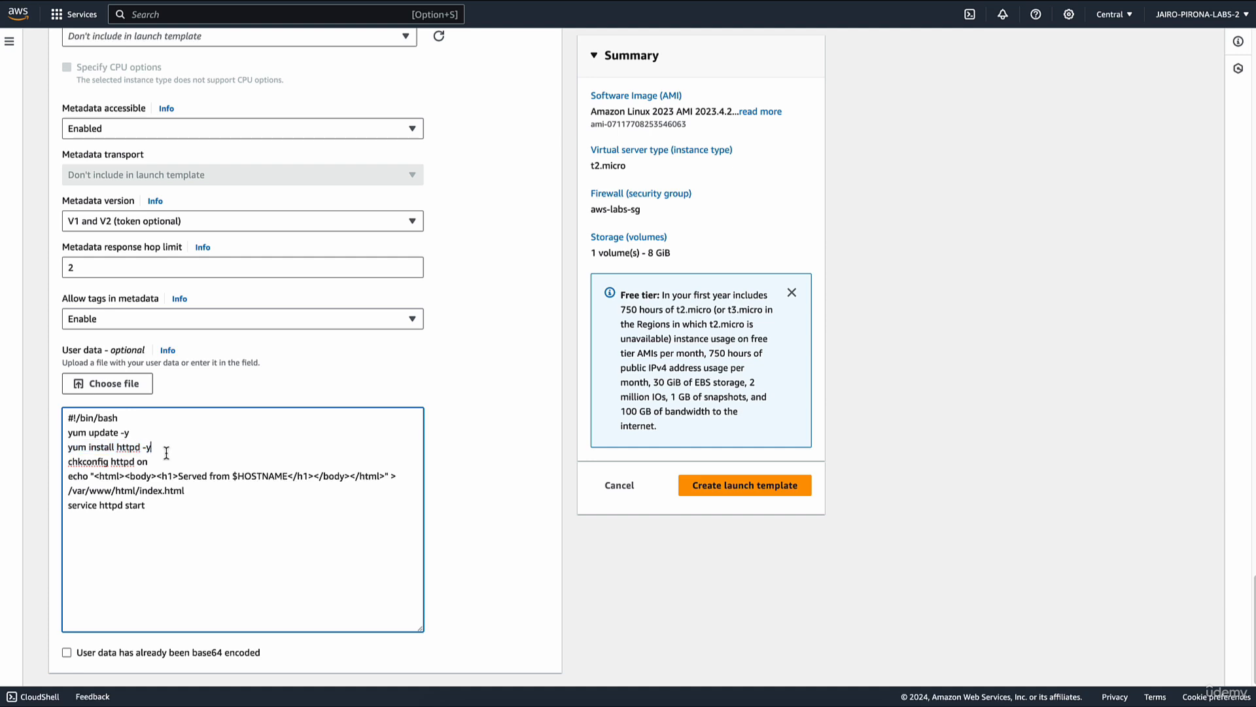
{"action": "left_click_drag", "start_coordinate": [150, 462], "coordinate": [42, 469]}
{"action": "left_click_drag", "start_coordinate": [91, 477], "coordinate": [178, 478]}
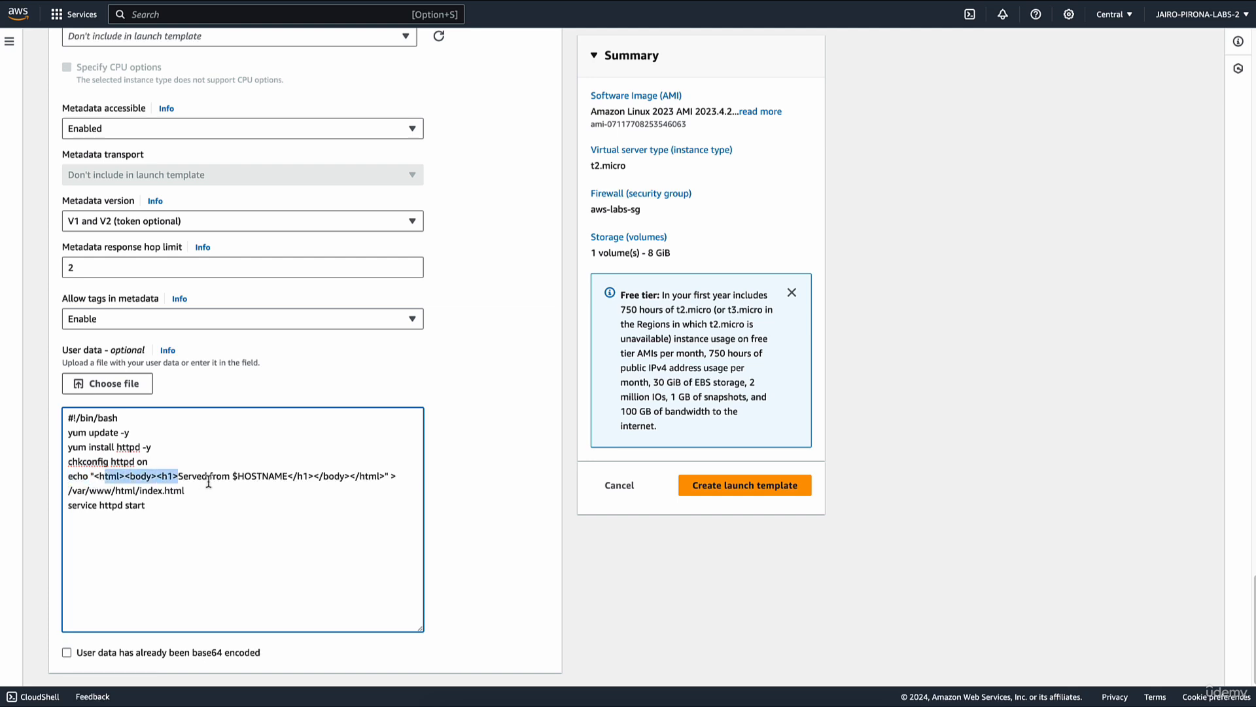
{"action": "left_click", "coordinate": [215, 492]}
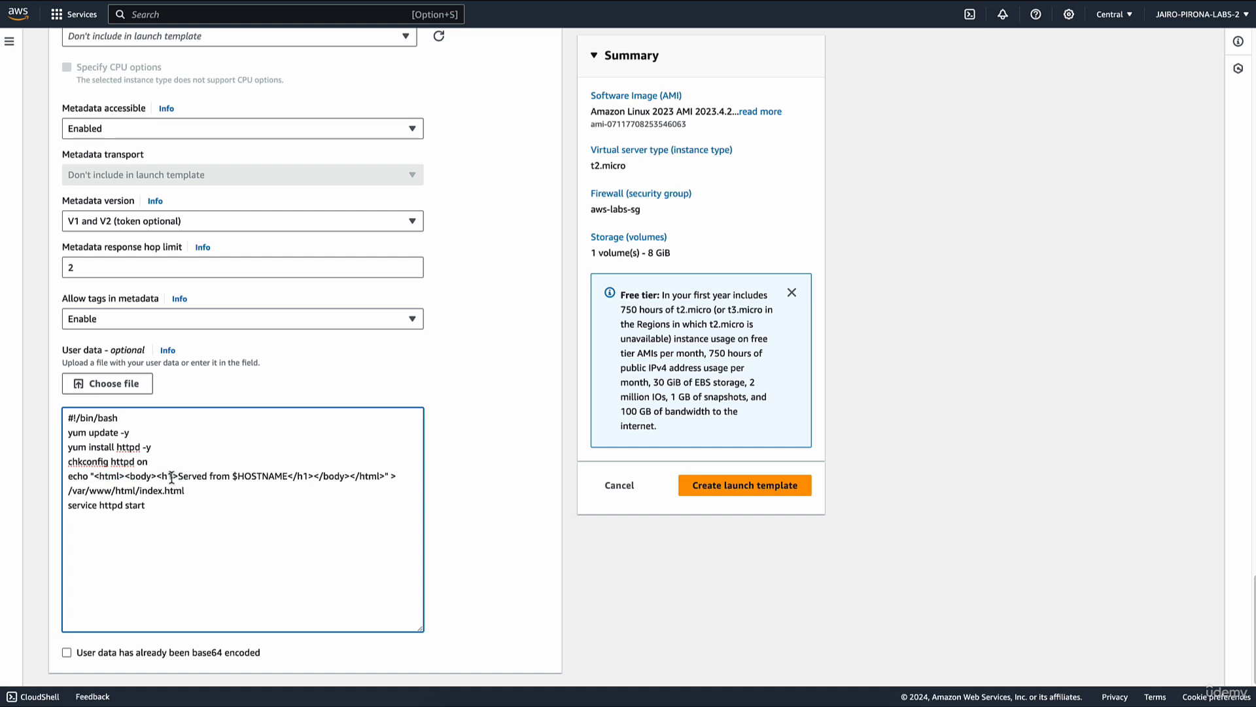
{"action": "left_click_drag", "start_coordinate": [204, 496], "coordinate": [147, 492]}
{"action": "left_click", "coordinate": [223, 497]}
{"action": "left_click_drag", "start_coordinate": [178, 476], "coordinate": [230, 477]}
{"action": "left_click", "coordinate": [265, 480]}
{"action": "double_click", "coordinate": [262, 477]}
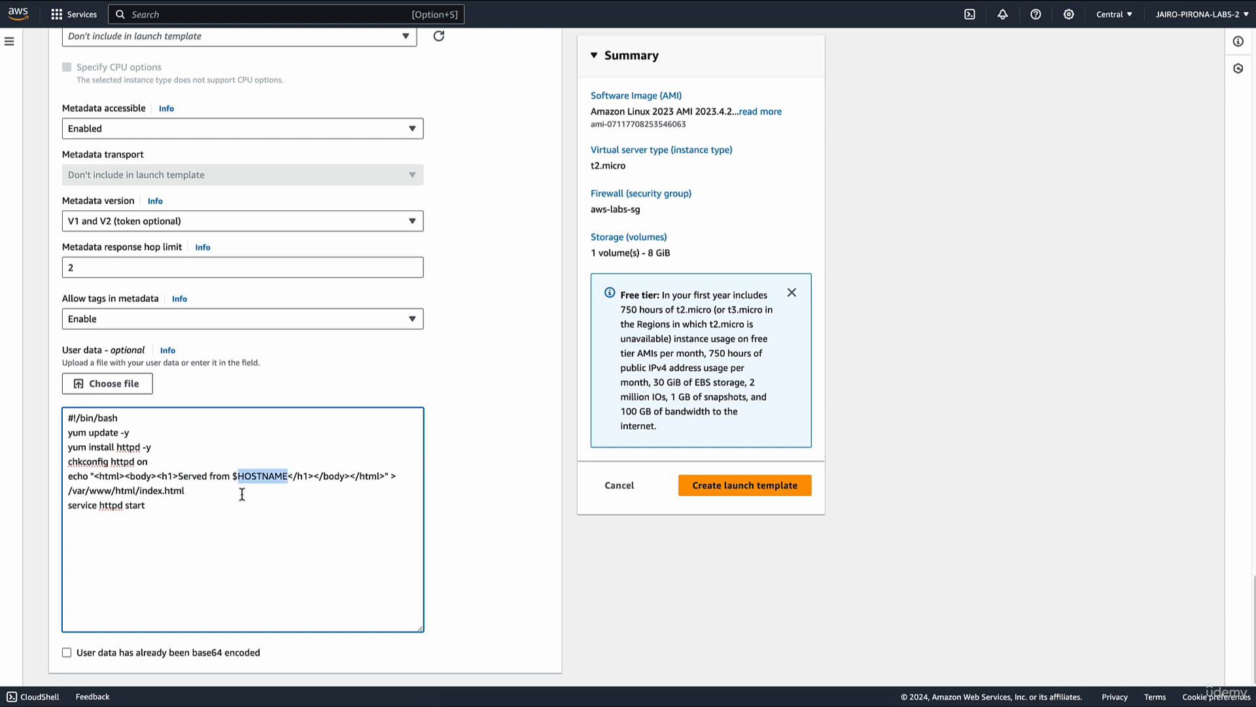
{"action": "left_click_drag", "start_coordinate": [234, 483], "coordinate": [238, 478]}
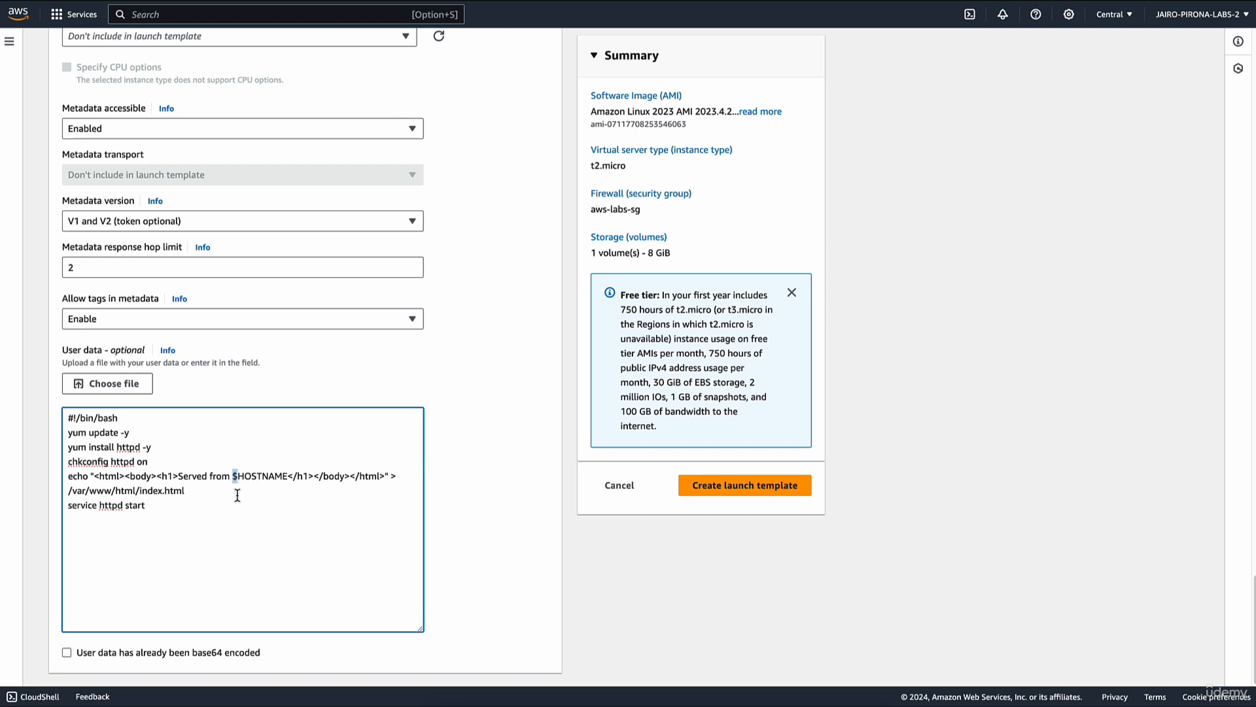
{"action": "left_click", "coordinate": [267, 494]}
{"action": "left_click_drag", "start_coordinate": [250, 477], "coordinate": [282, 477]}
{"action": "left_click_drag", "start_coordinate": [195, 491], "coordinate": [140, 492]}
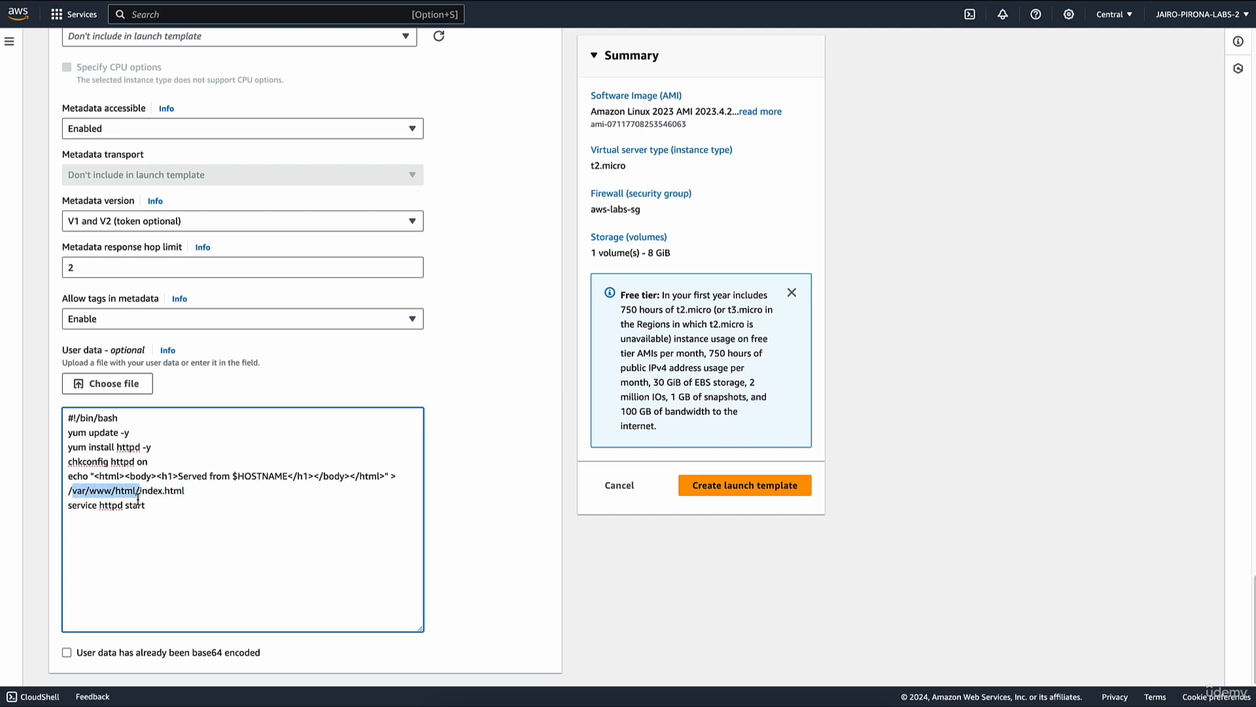
{"action": "left_click", "coordinate": [222, 495]}
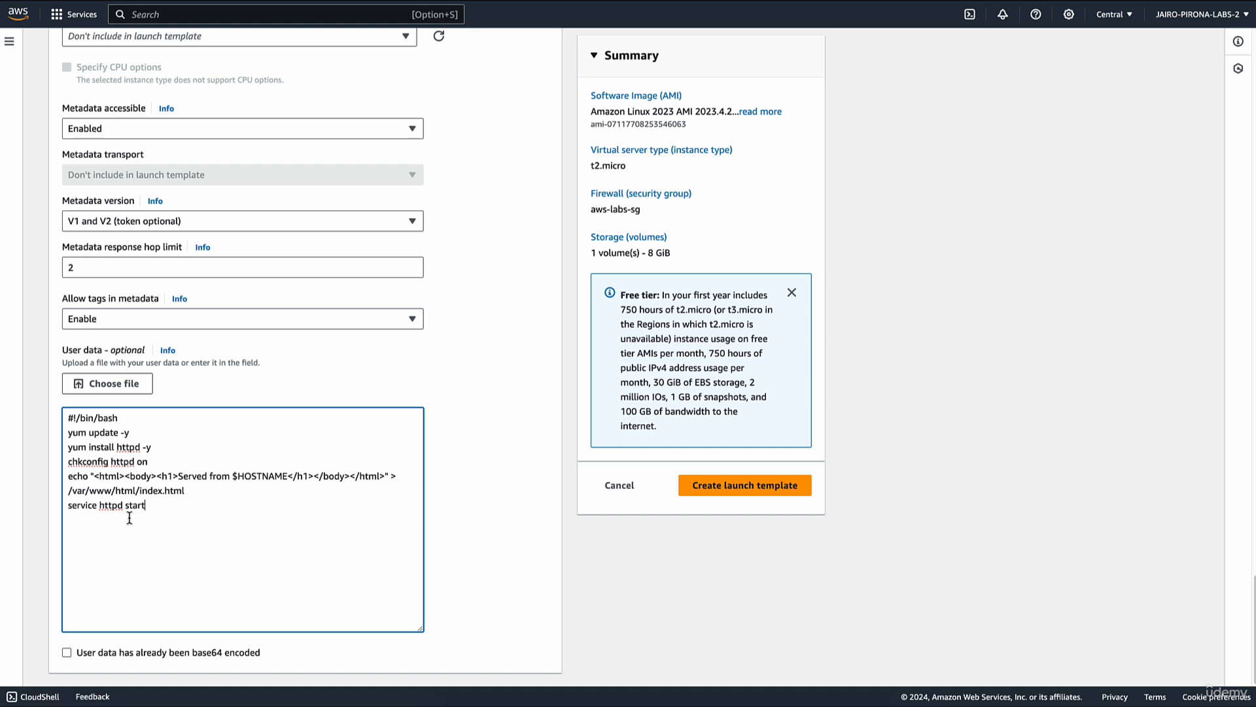
{"action": "left_click", "coordinate": [490, 441]}
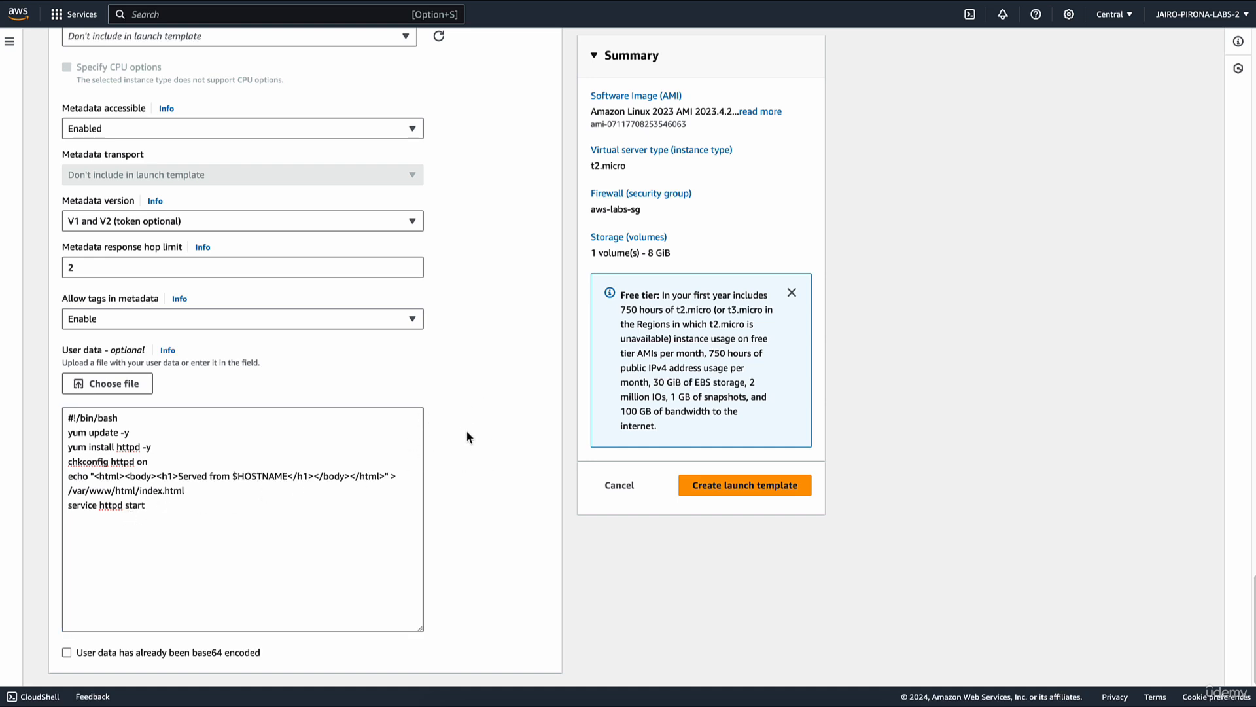
- Create the launch template and display the details of ASG-Template from the launch templates list
{"action": "left_click", "coordinate": [781, 492]}
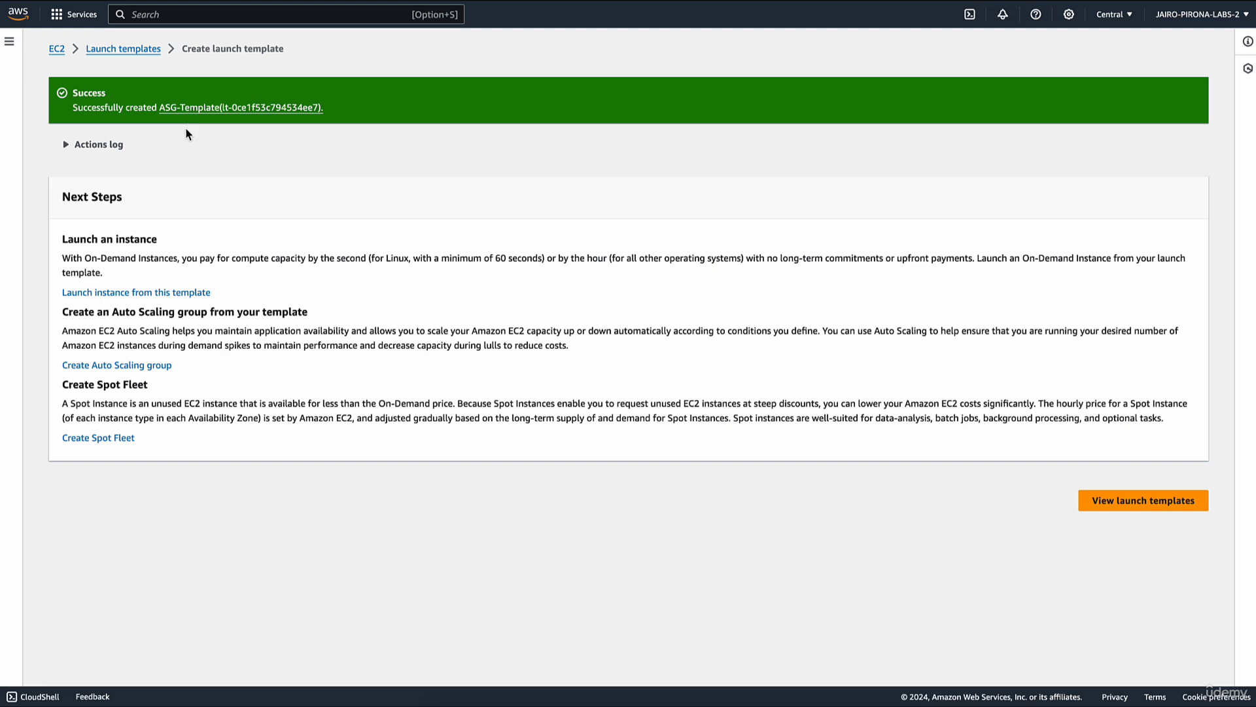
{"action": "left_click", "coordinate": [1144, 501]}
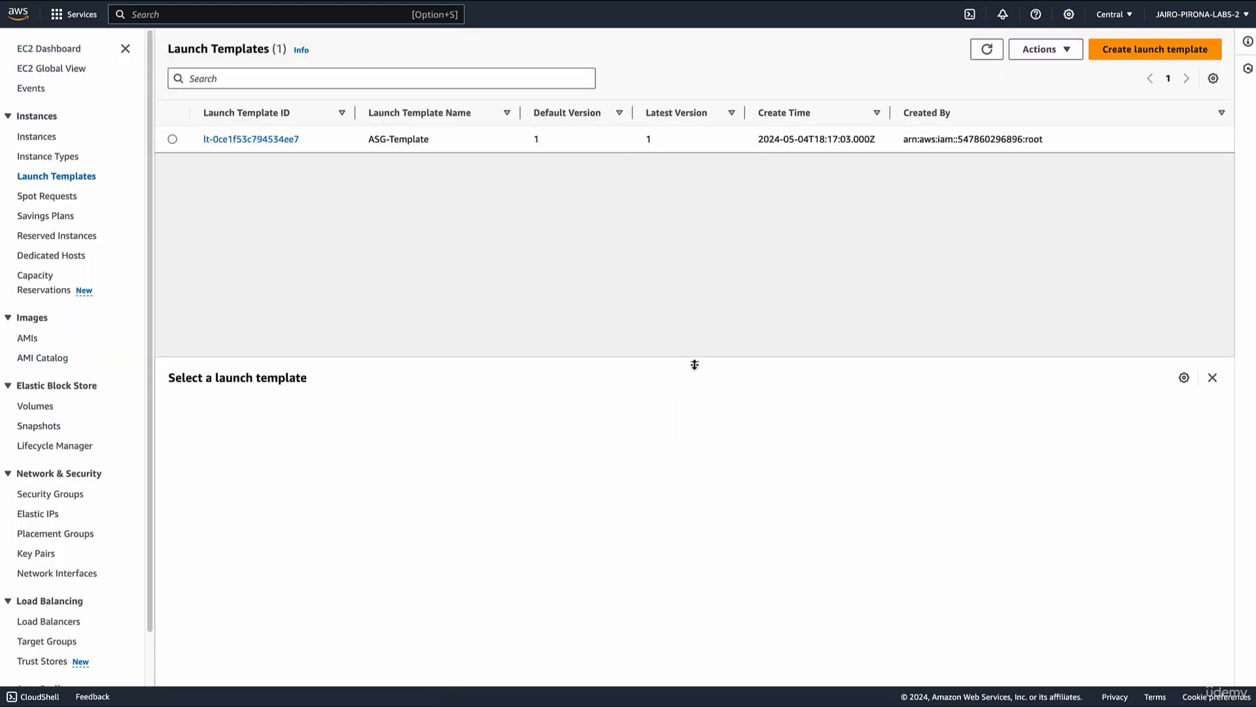
{"action": "left_click", "coordinate": [170, 138]}
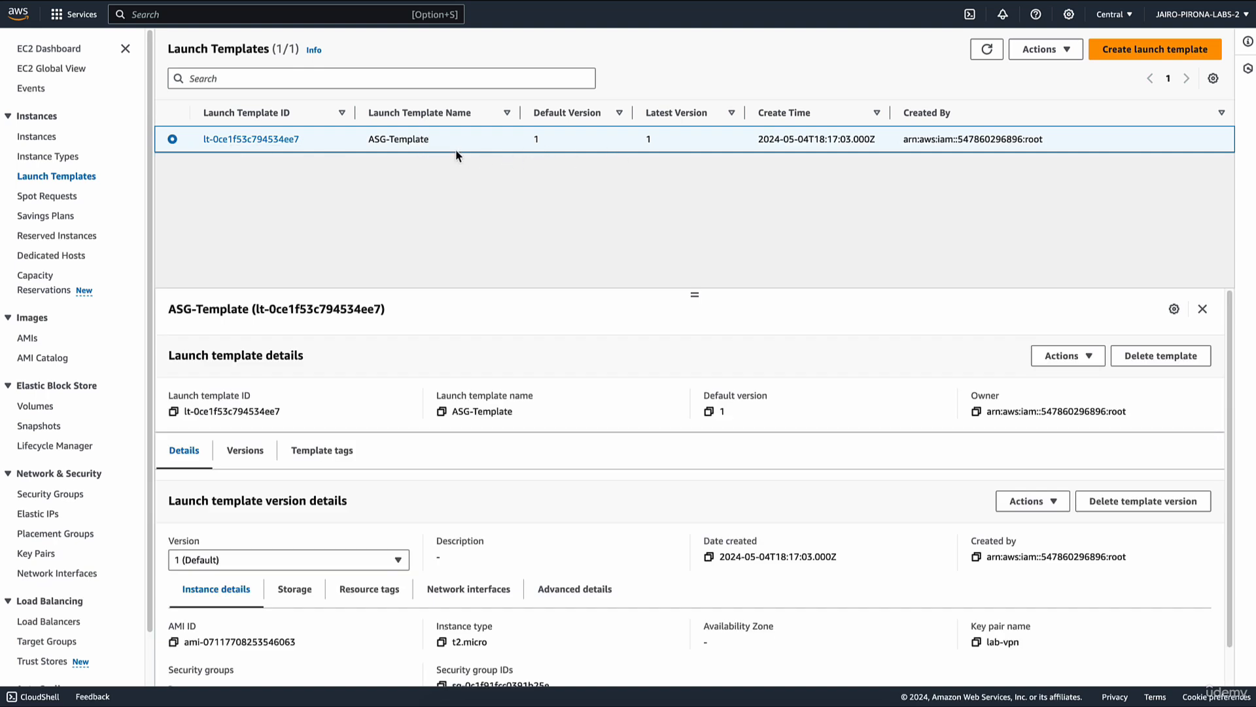
- Start creating an EC2 Auto Scaling group and select ASG-Template as its launch template
{"action": "left_click_drag", "start_coordinate": [150, 206], "coordinate": [157, 336]}
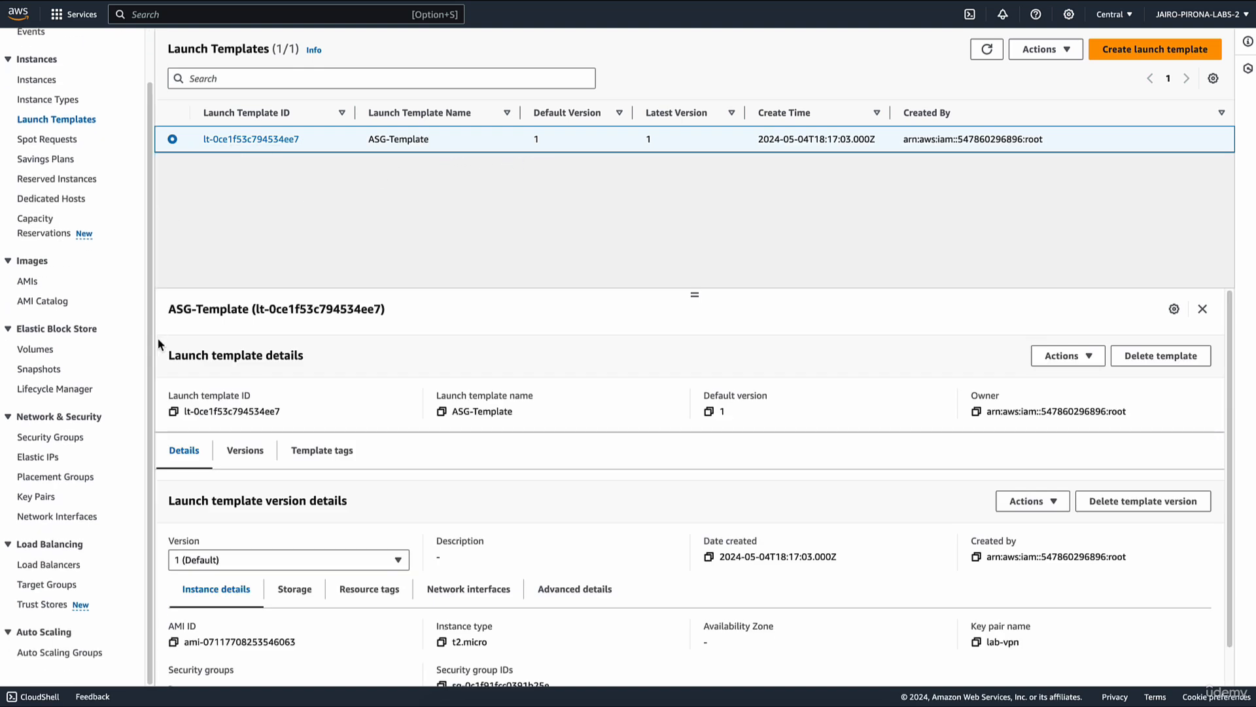
{"action": "left_click", "coordinate": [65, 657]}
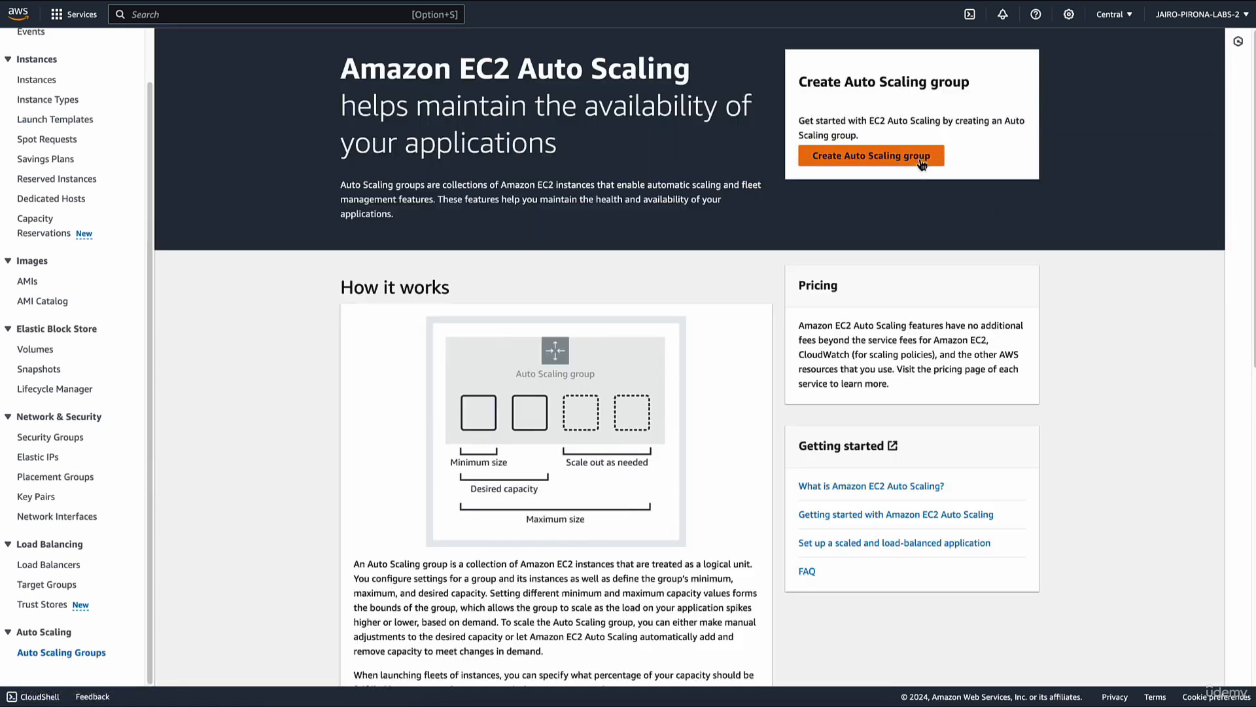
{"action": "left_click", "coordinate": [922, 160]}
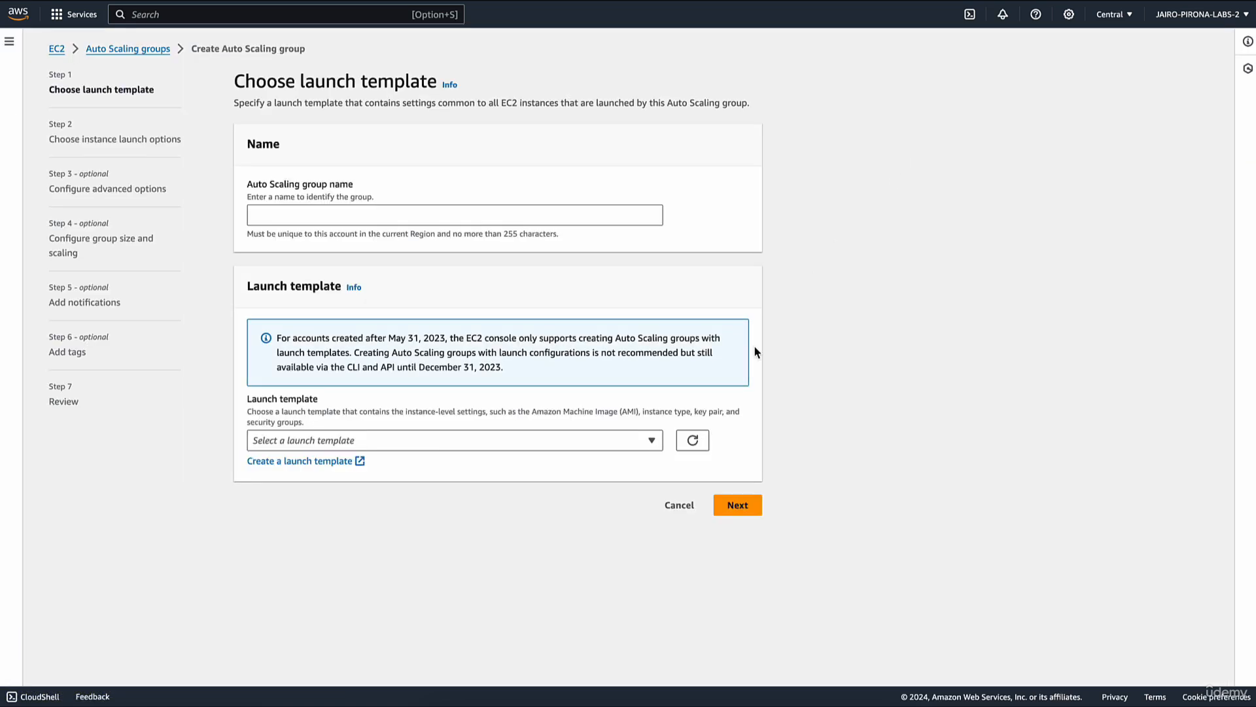
{"action": "left_click", "coordinate": [436, 448]}
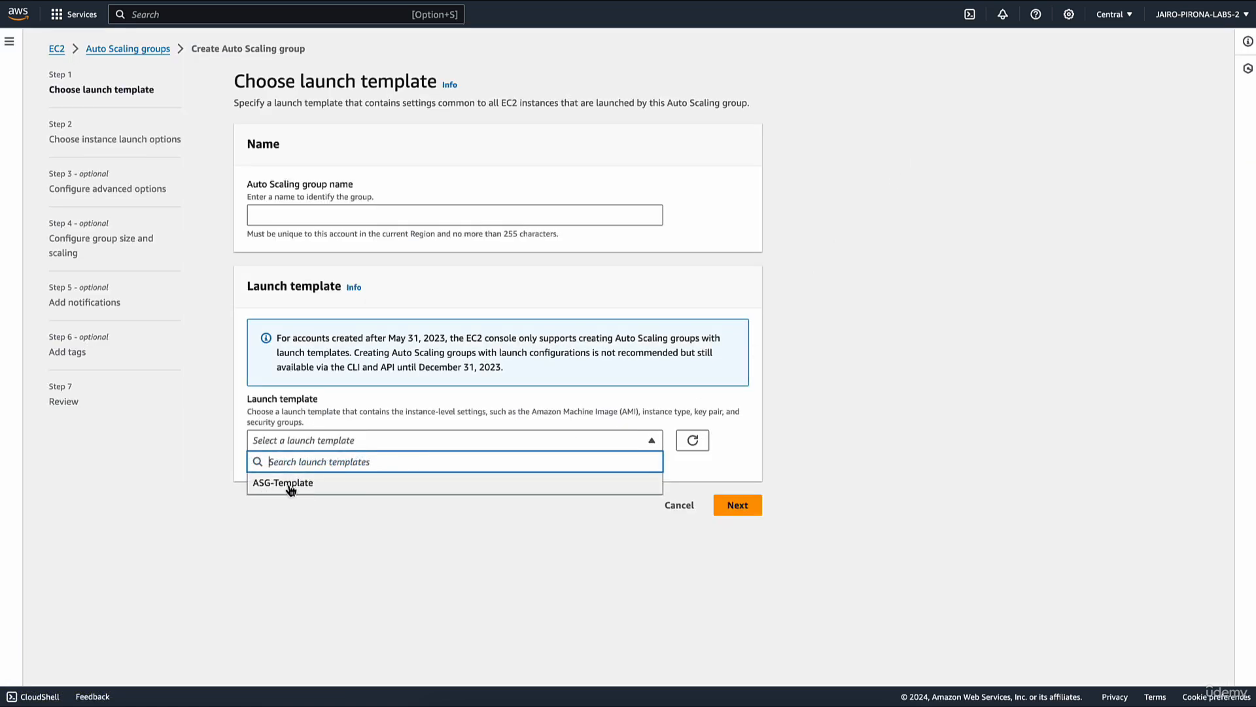
{"action": "left_click", "coordinate": [354, 490]}
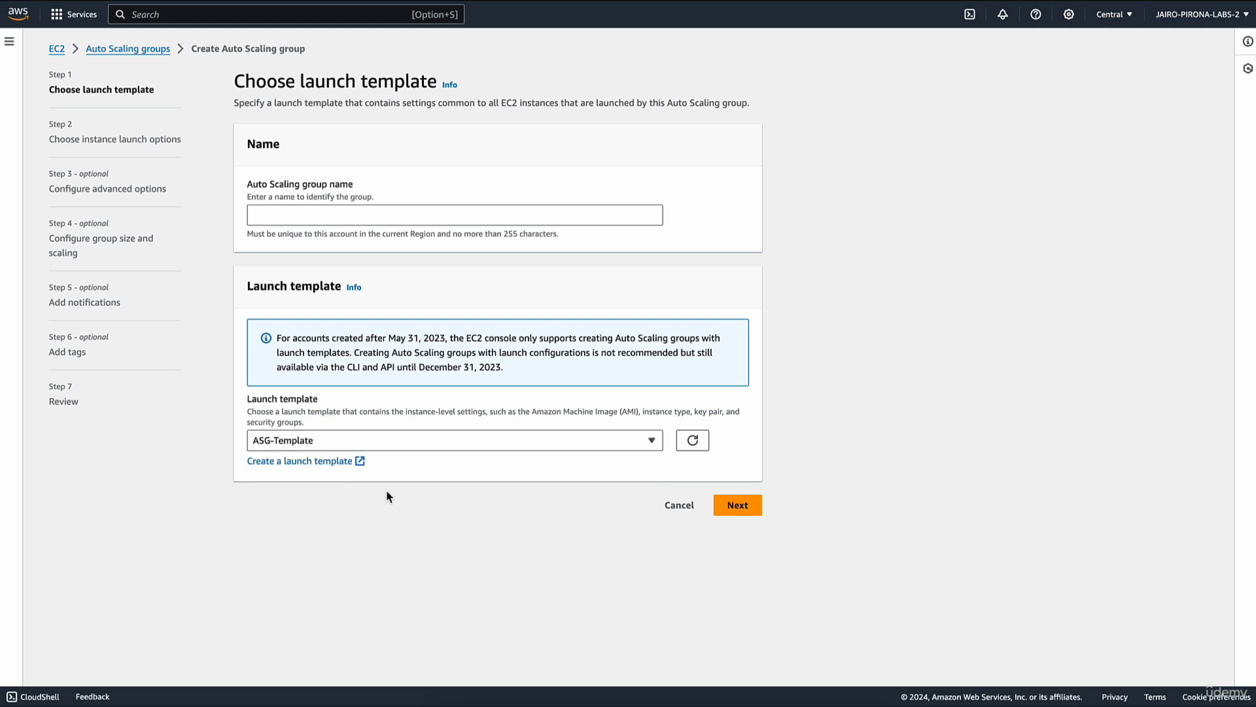
{"action": "scroll", "coordinate": [523, 517], "scroll_direction": "down", "scroll_amount": 3}
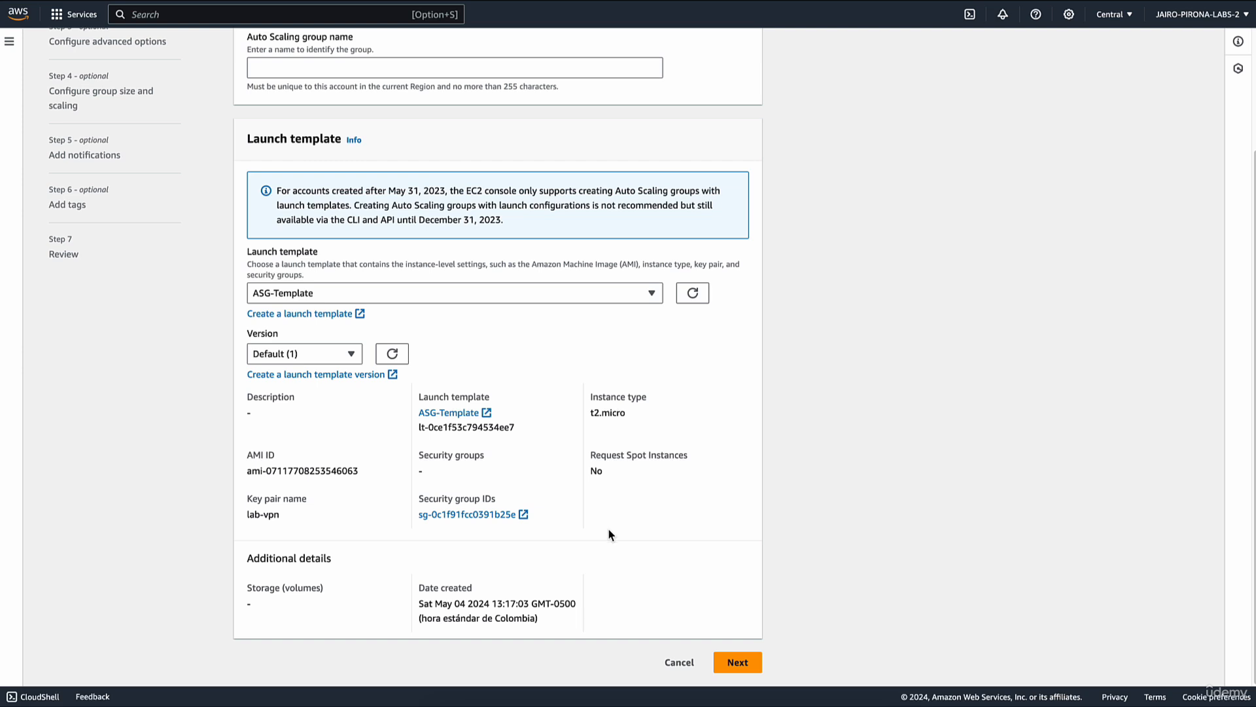